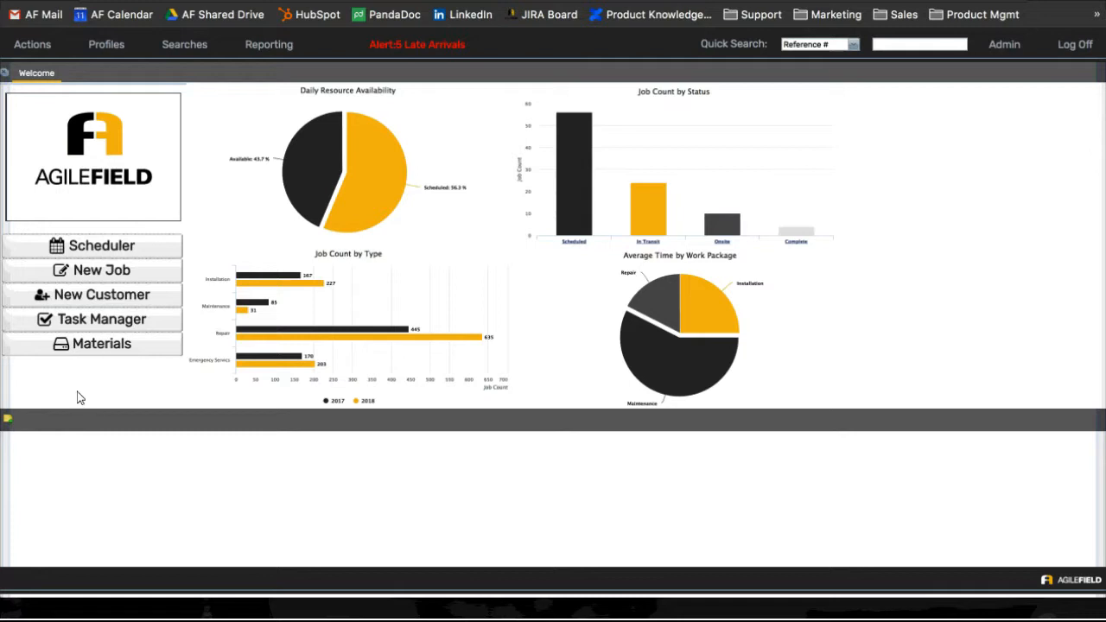
Start a new job entry for the existing customer AgileField.
click(102, 273)
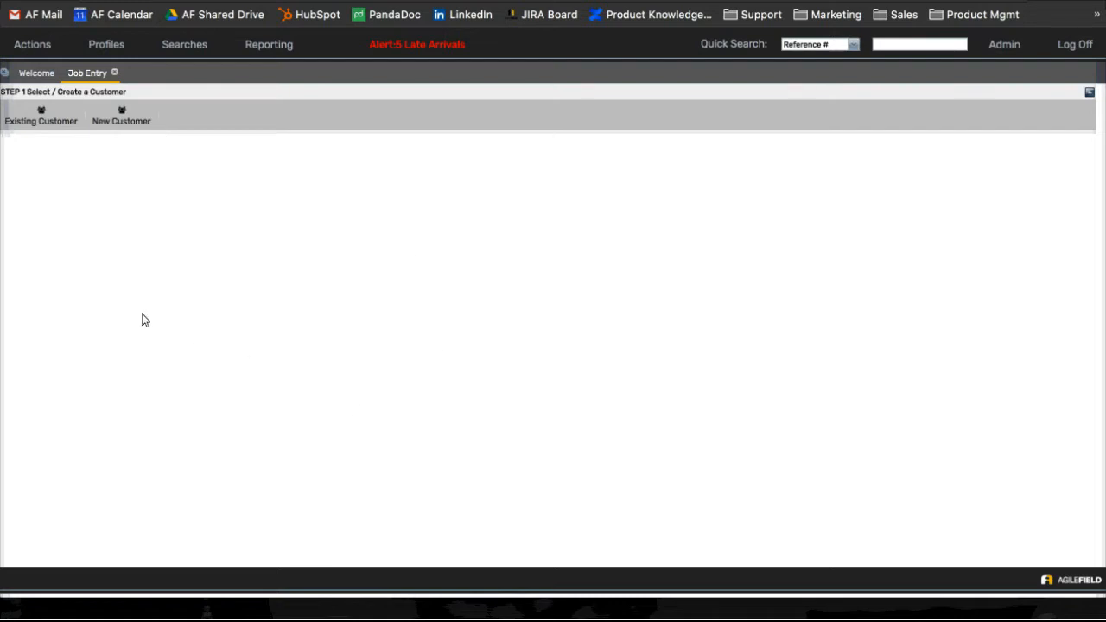
click(43, 124)
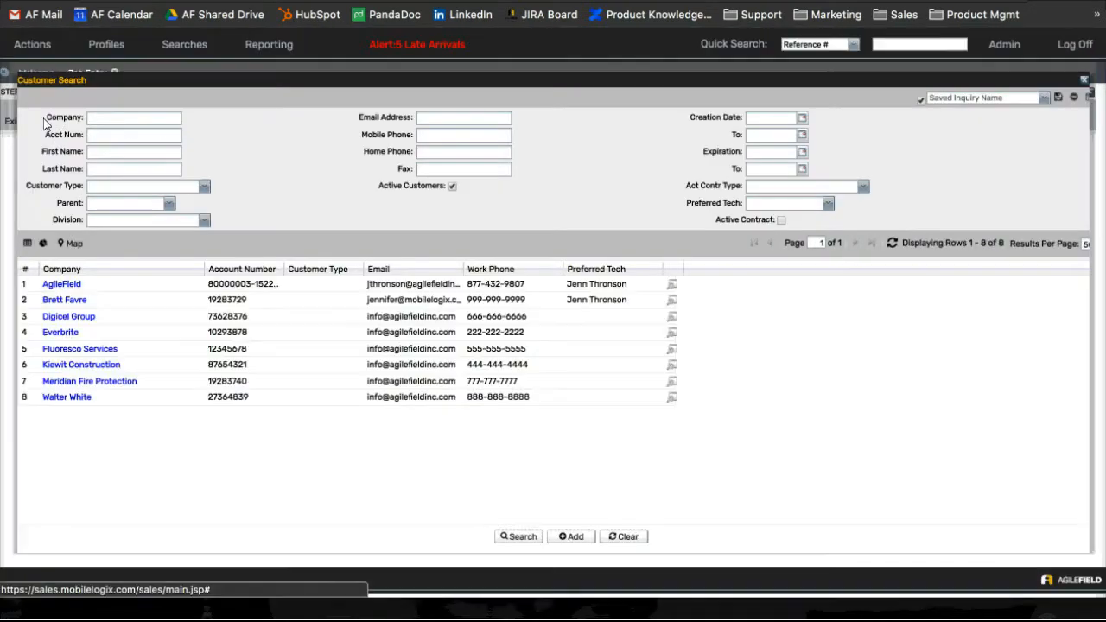
click(74, 287)
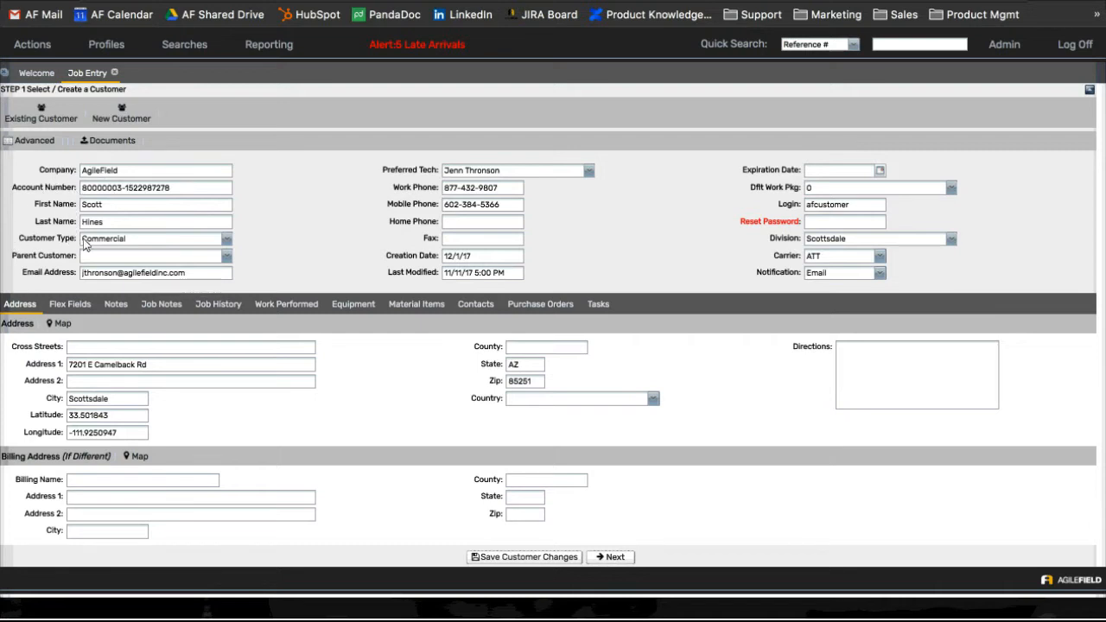
Check the available customer types and divisions on the customer record, keeping Commercial and Scottsdale.
click(209, 240)
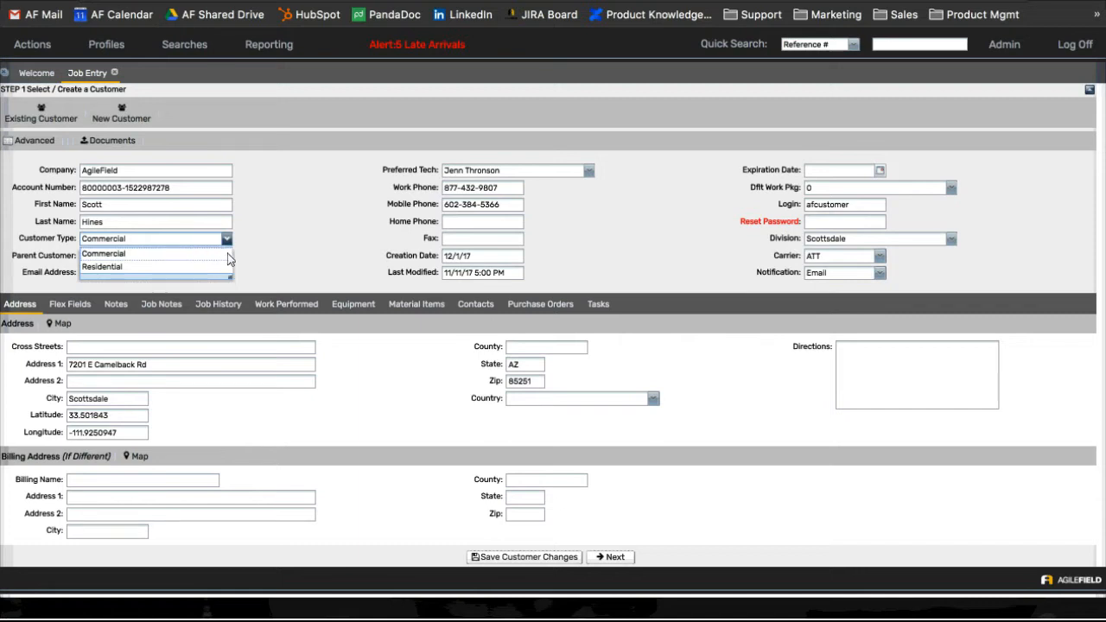
click(226, 253)
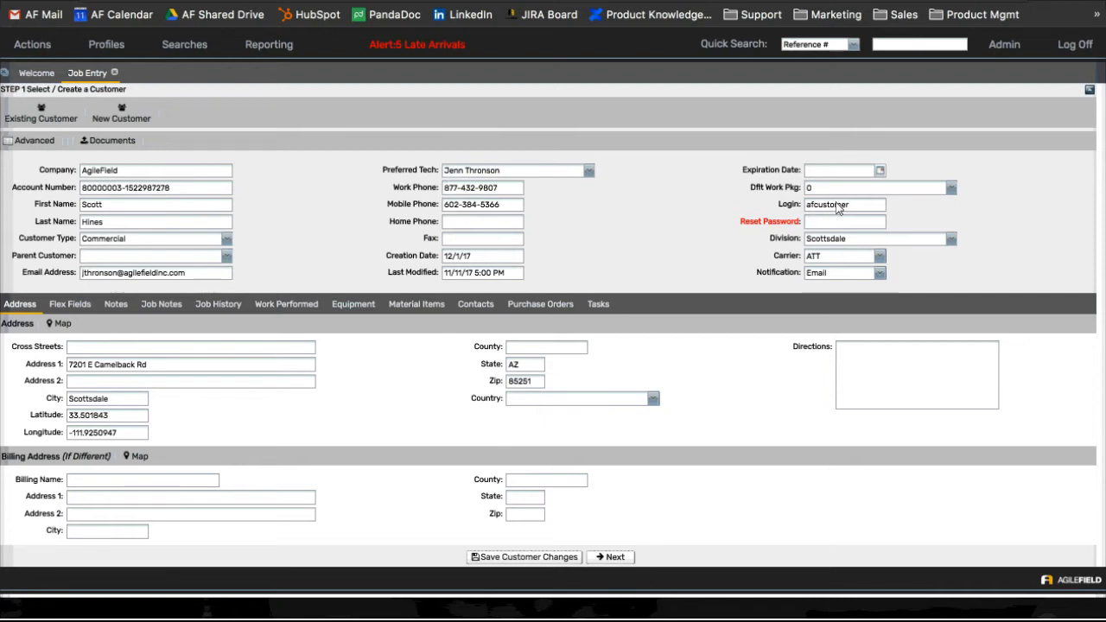
click(823, 243)
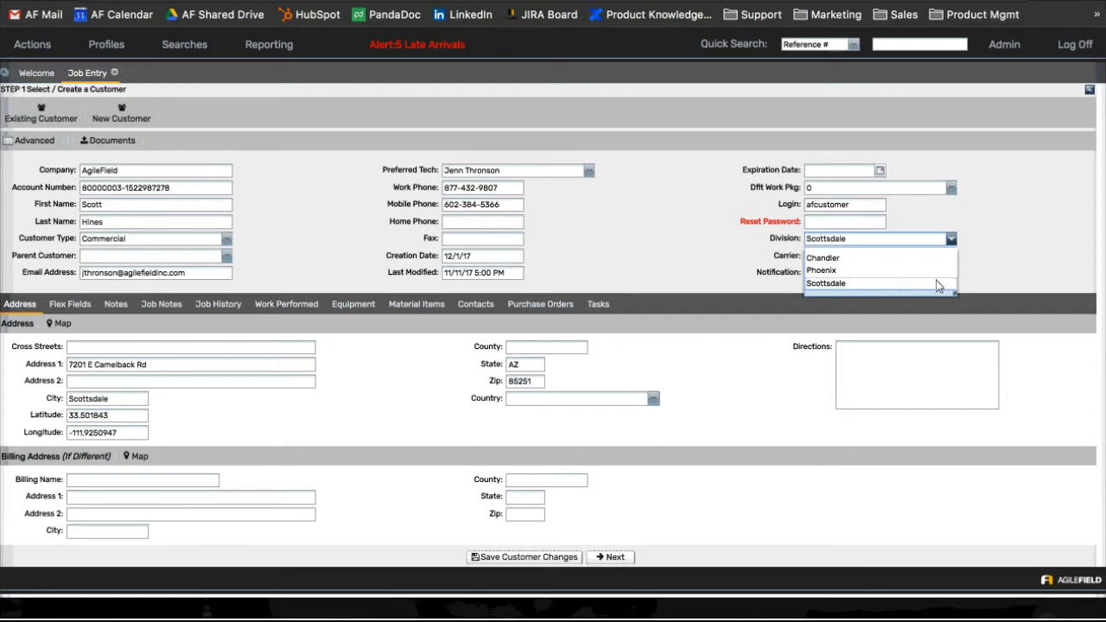
click(982, 279)
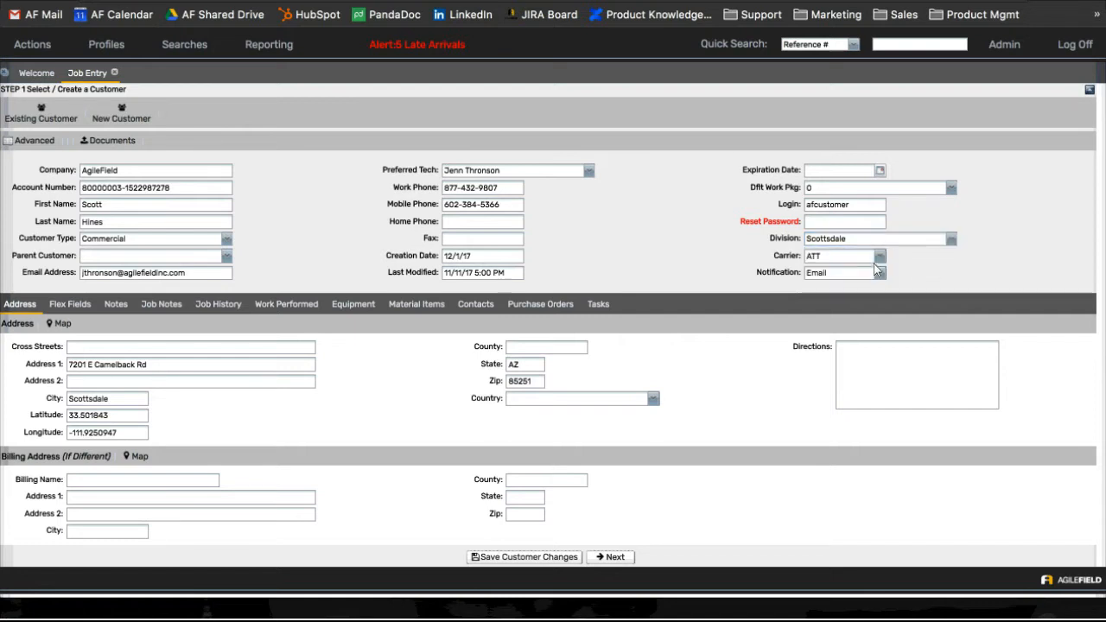
click(949, 240)
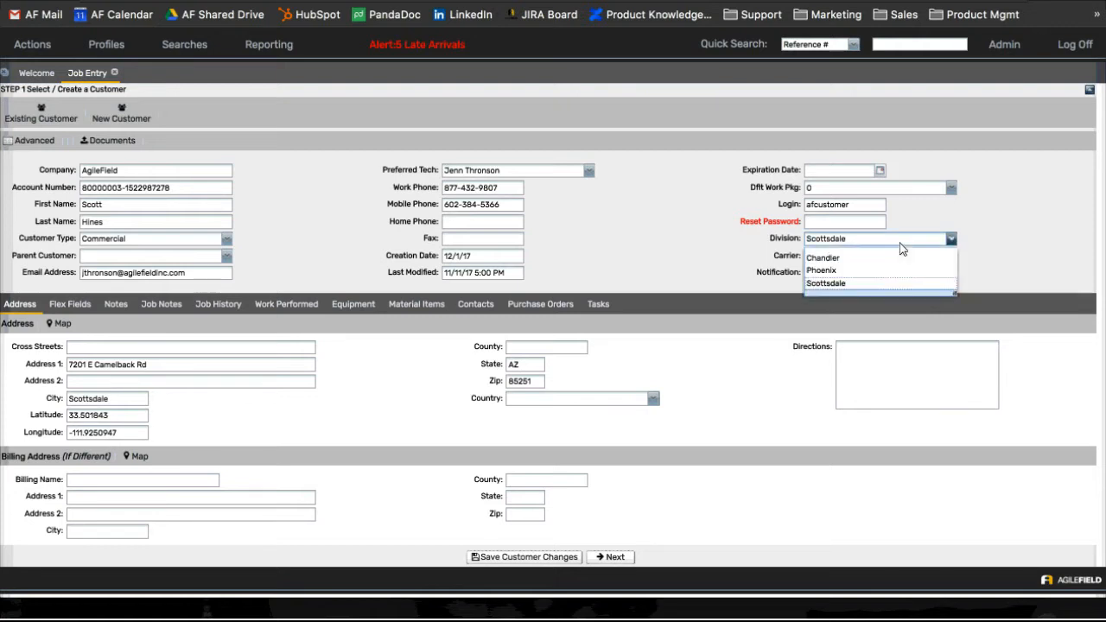
click(980, 282)
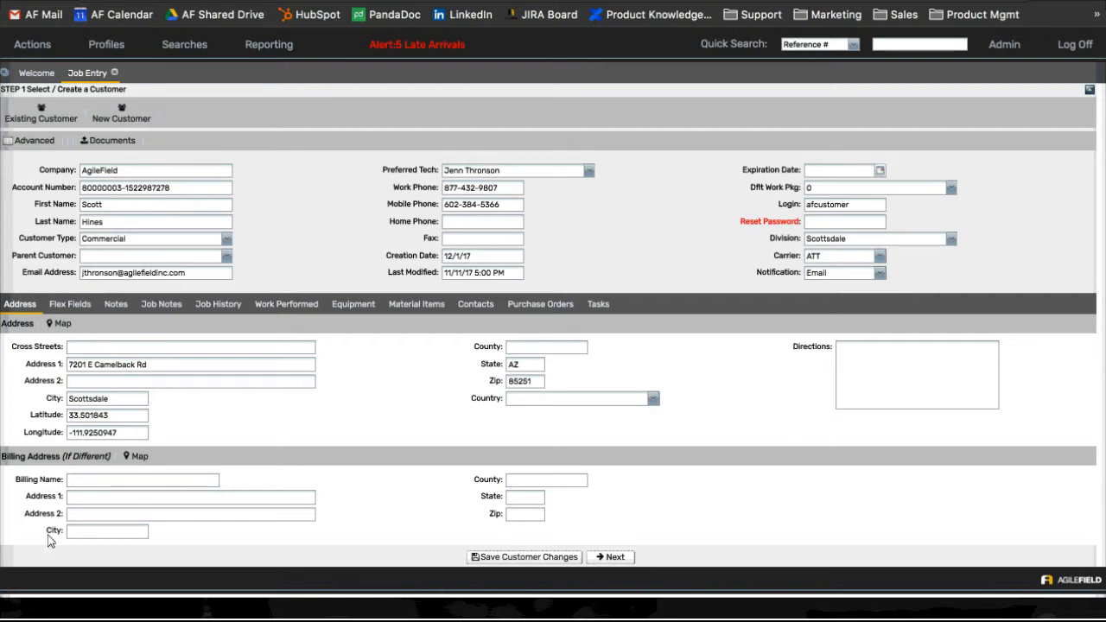
Examine the customer's flex fields and the Payment Terms options, keeping Net 30.
click(69, 304)
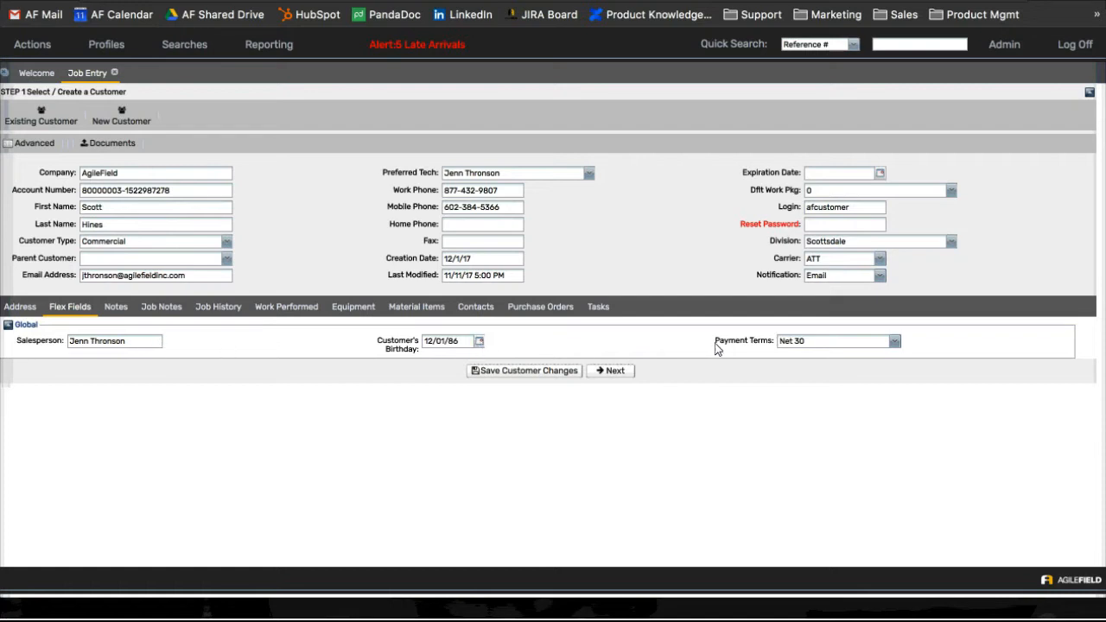
click(849, 345)
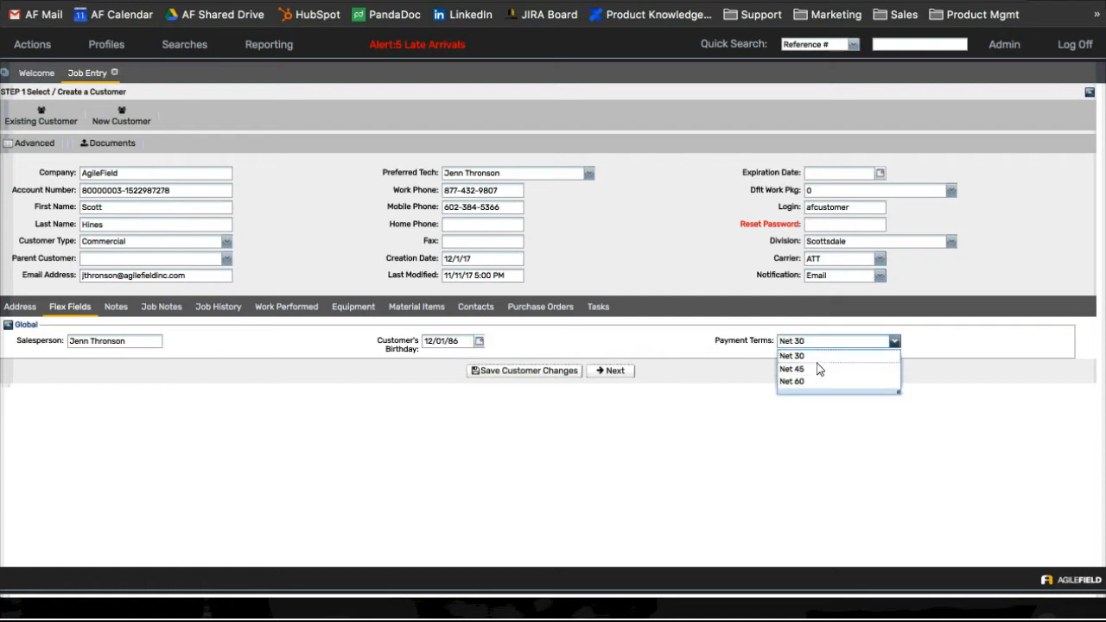
click(819, 358)
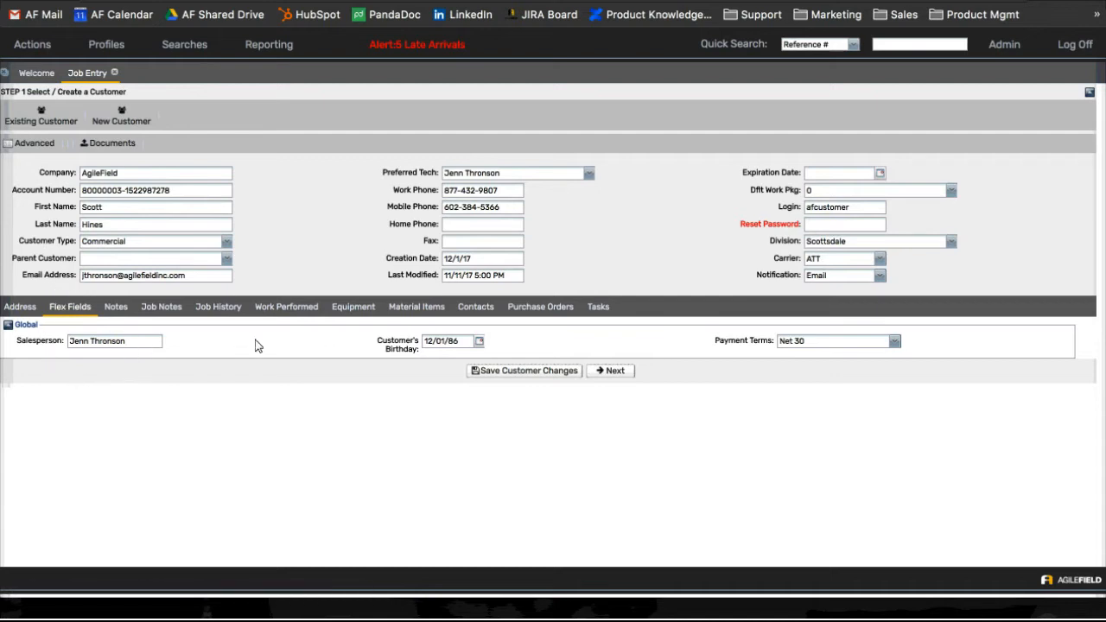
Review the customer's notes, job notes, job history, equipment, material items, contacts, purchase orders and tasks.
click(117, 309)
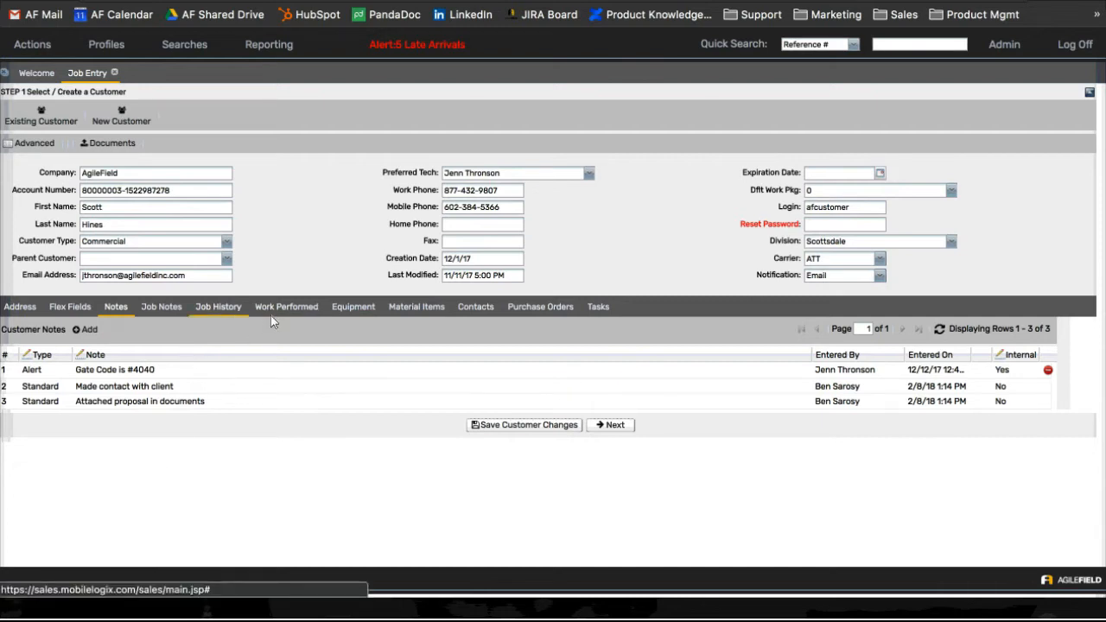
click(166, 309)
click(214, 313)
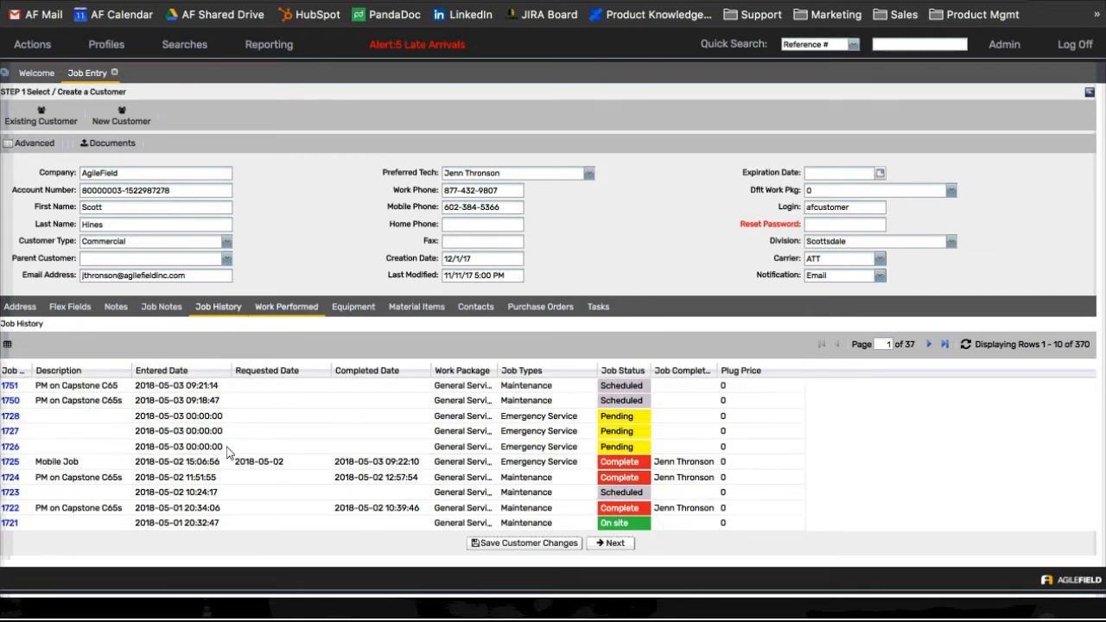
click(353, 313)
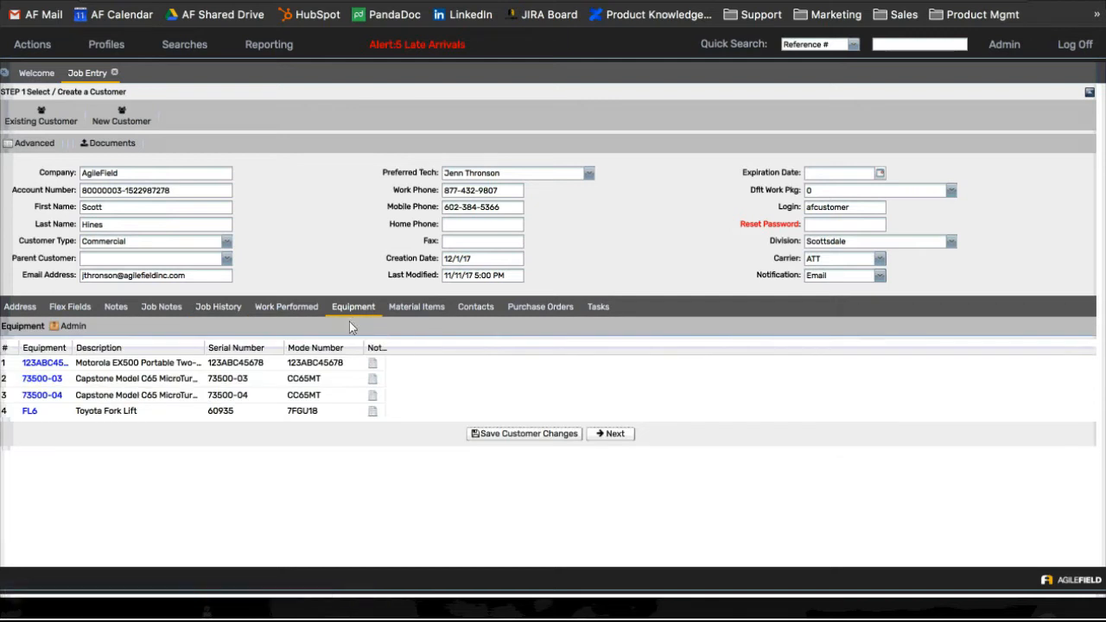
click(396, 316)
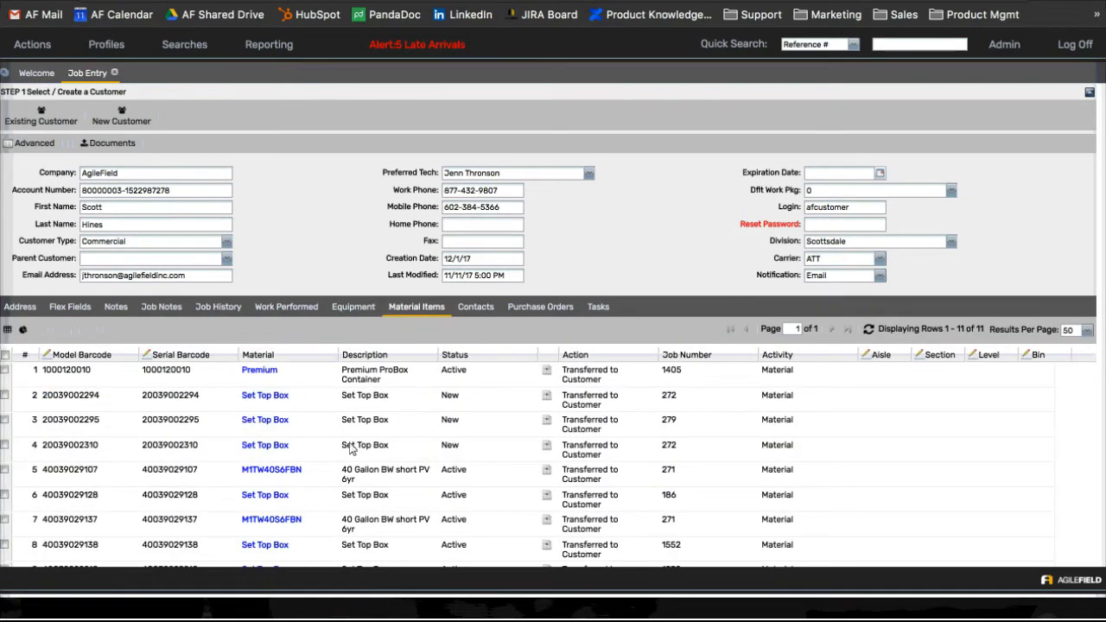
click(485, 311)
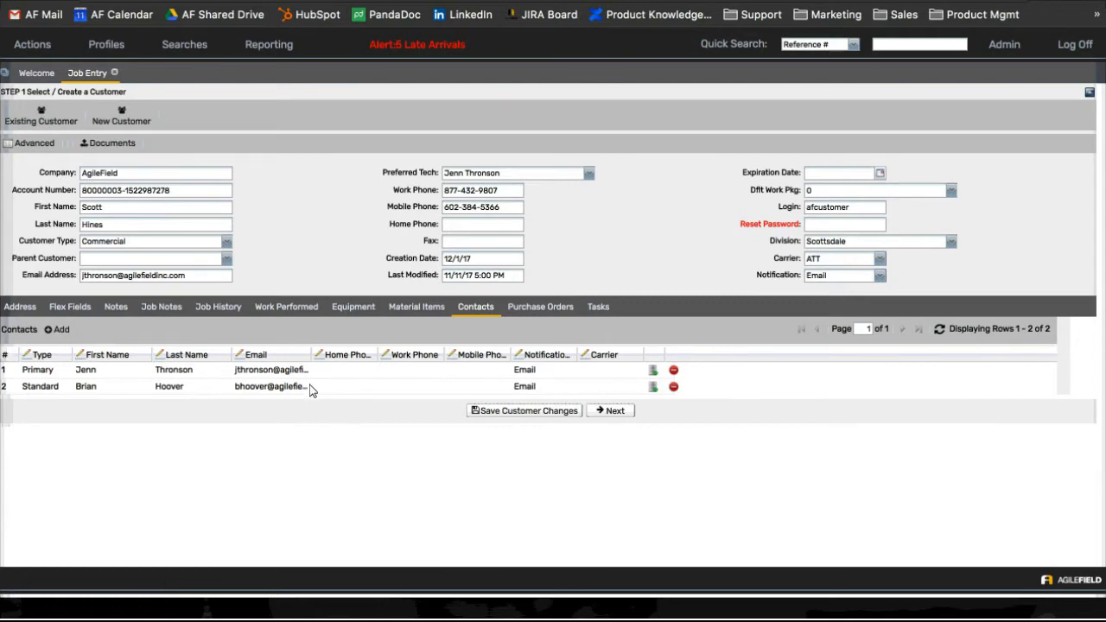
click(548, 309)
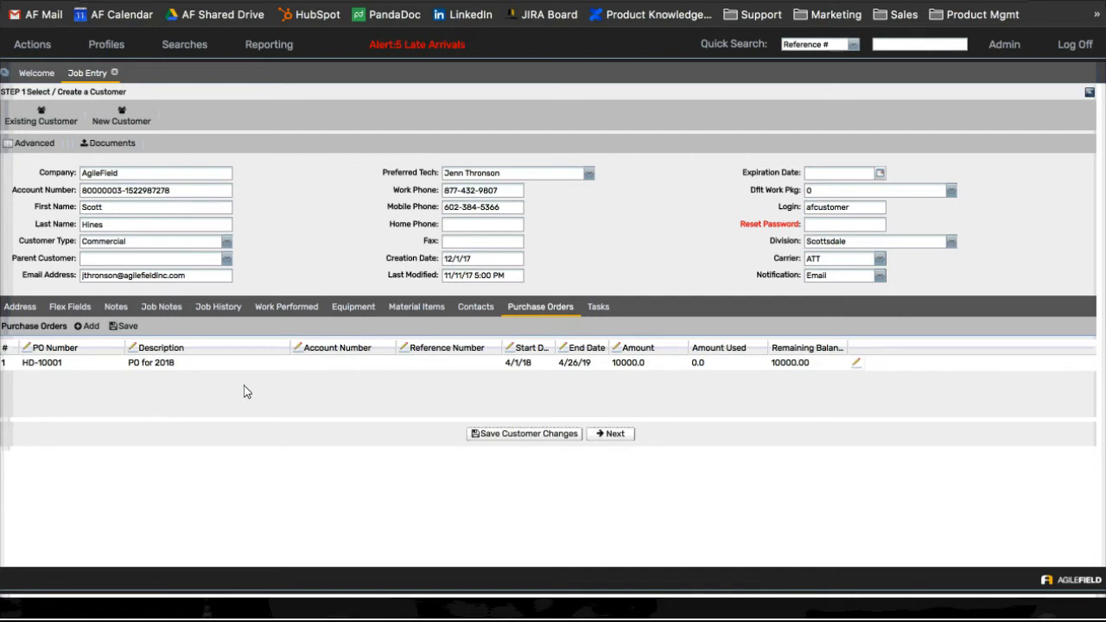
click(600, 317)
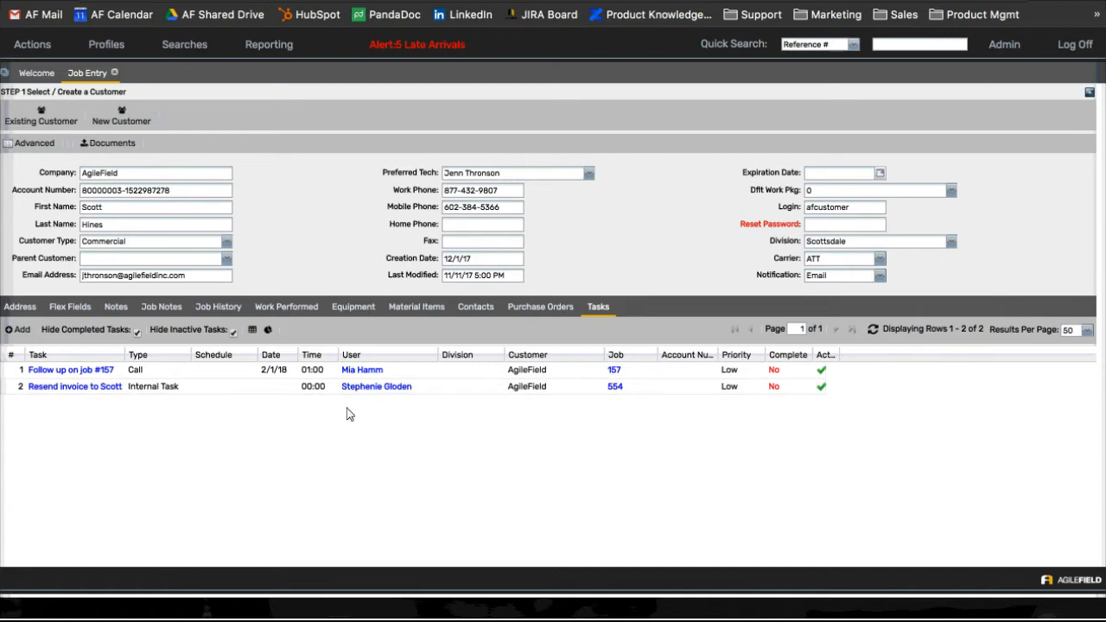
scroll(556, 489, down, 1)
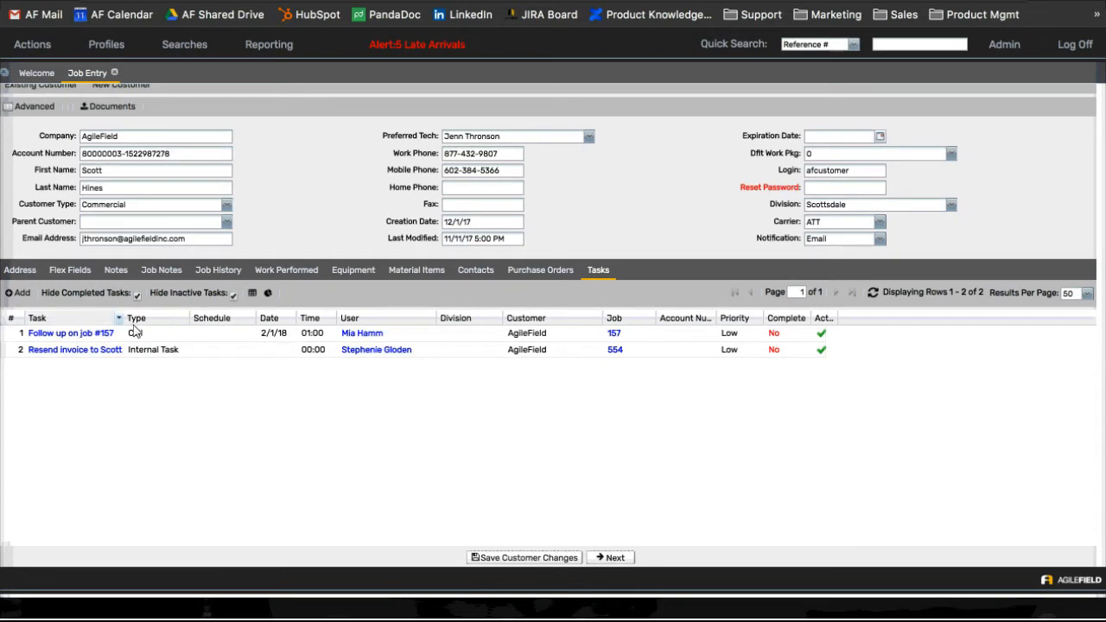
scroll(273, 445, up, 1)
scroll(273, 449, down, 1)
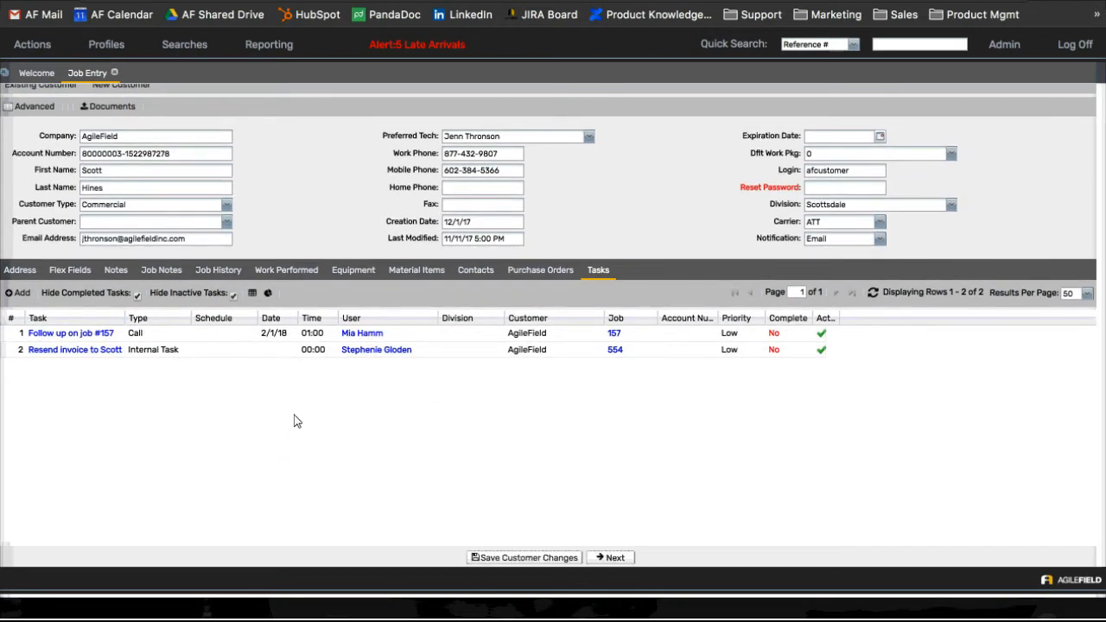
Continue to job setup and check the Contract and Contact choices without changing them.
click(615, 559)
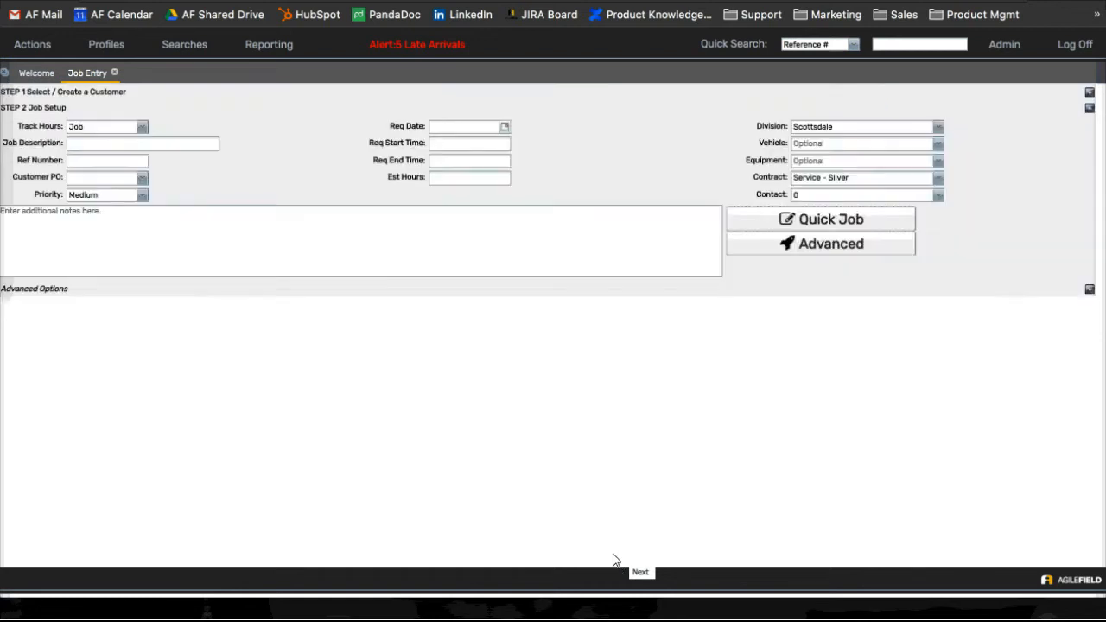
click(99, 149)
click(938, 177)
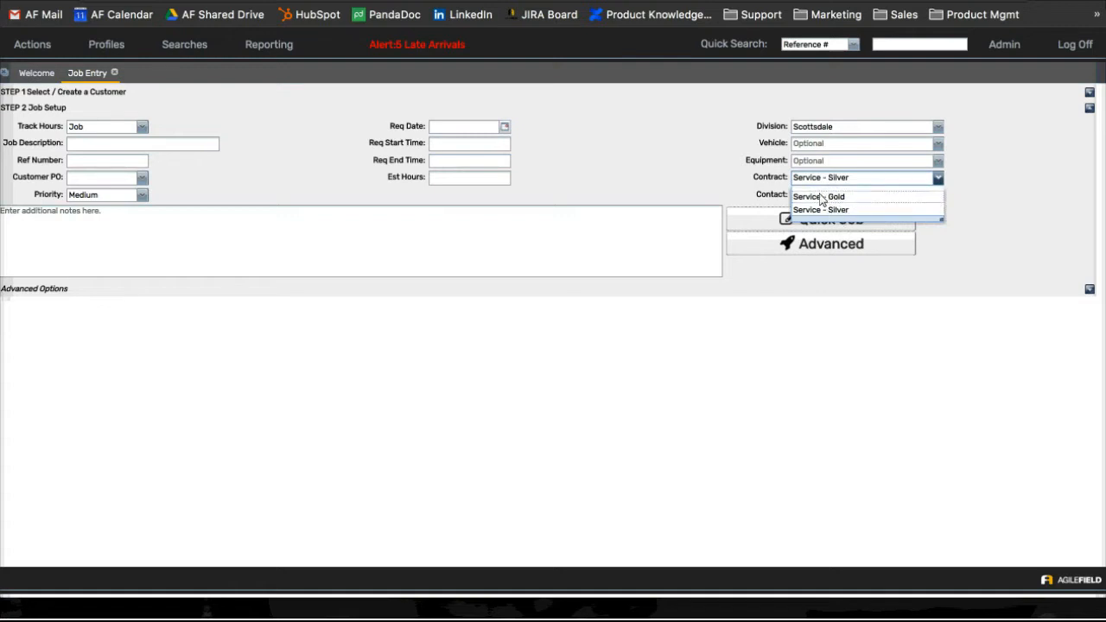
click(771, 196)
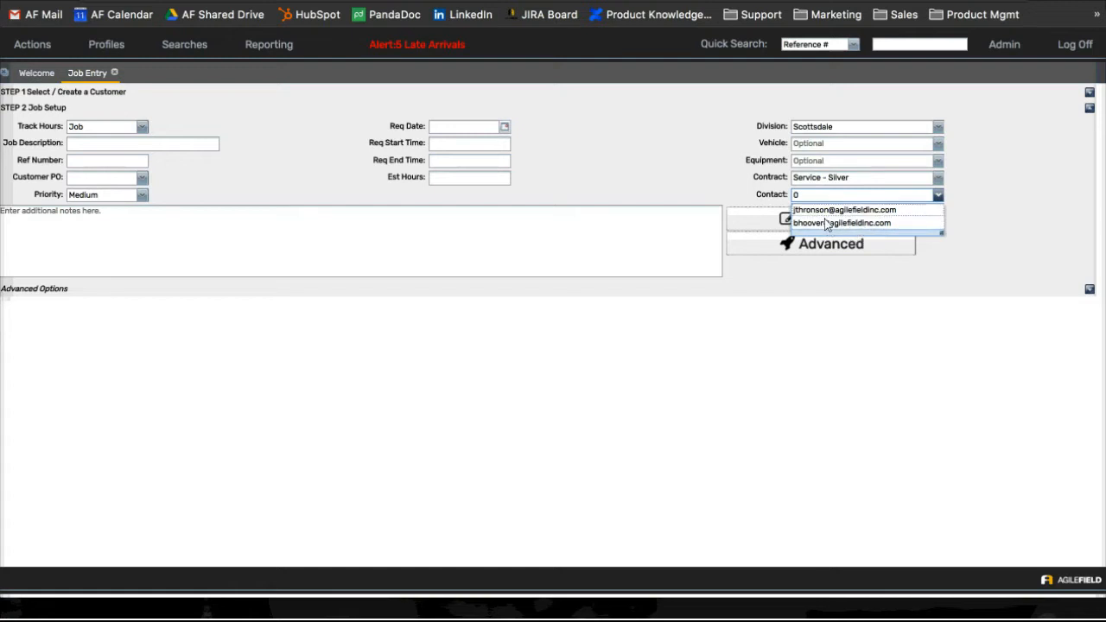
click(704, 167)
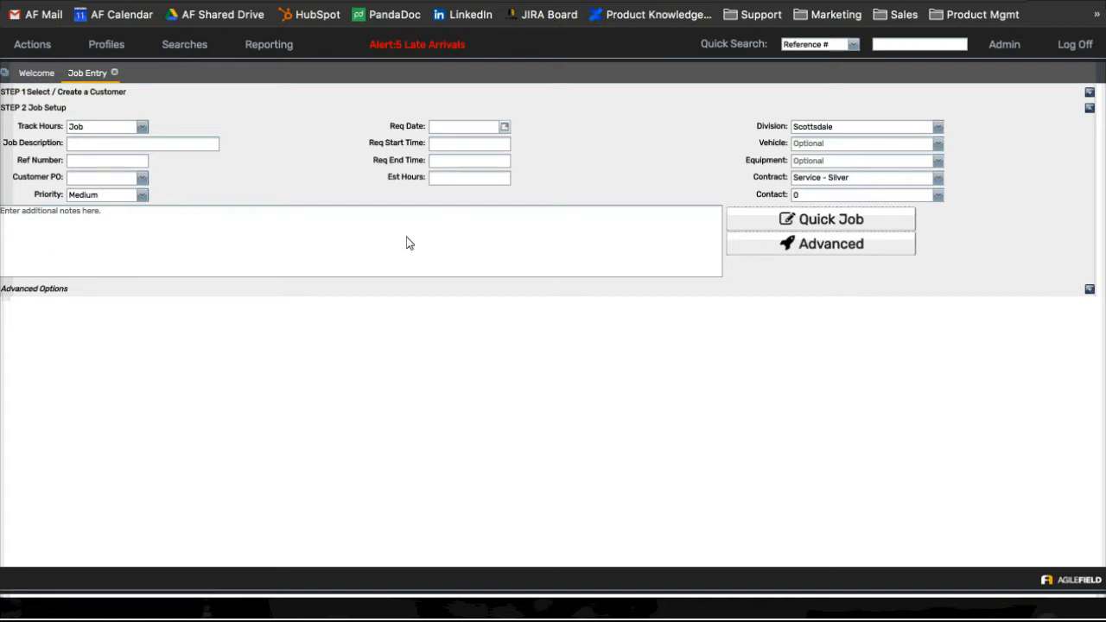
Create a quick job with the Maintenance job type.
click(801, 221)
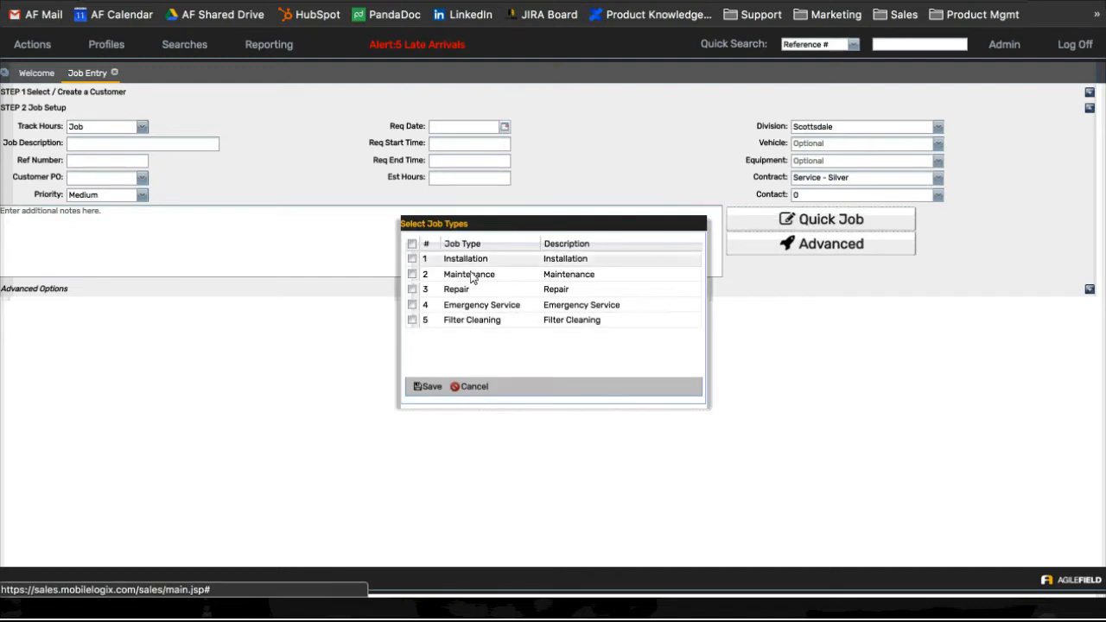
click(414, 275)
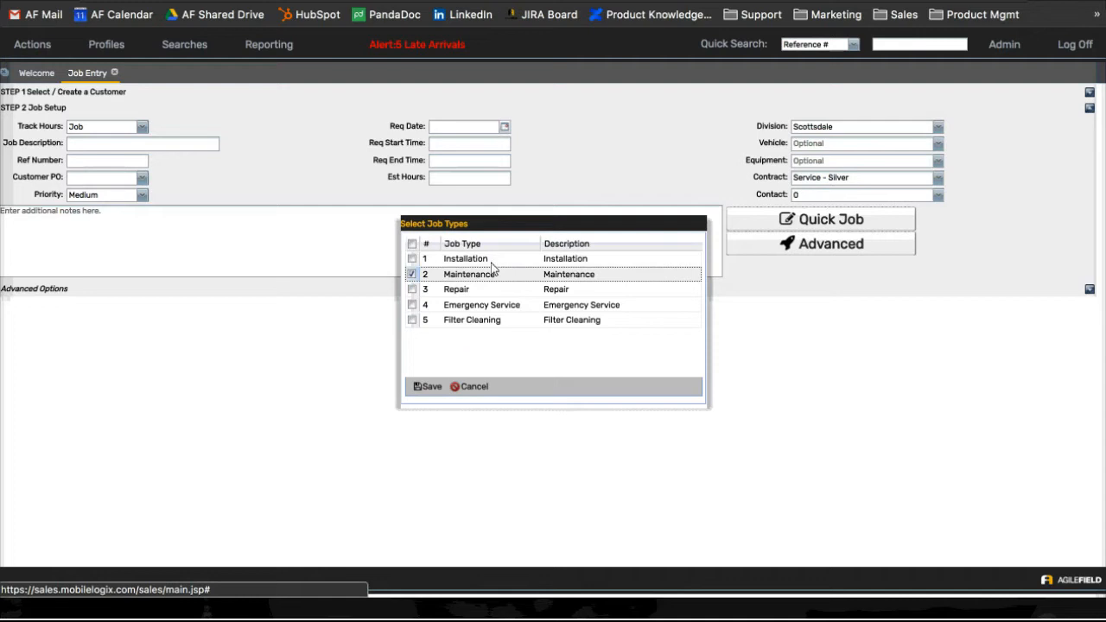
click(427, 388)
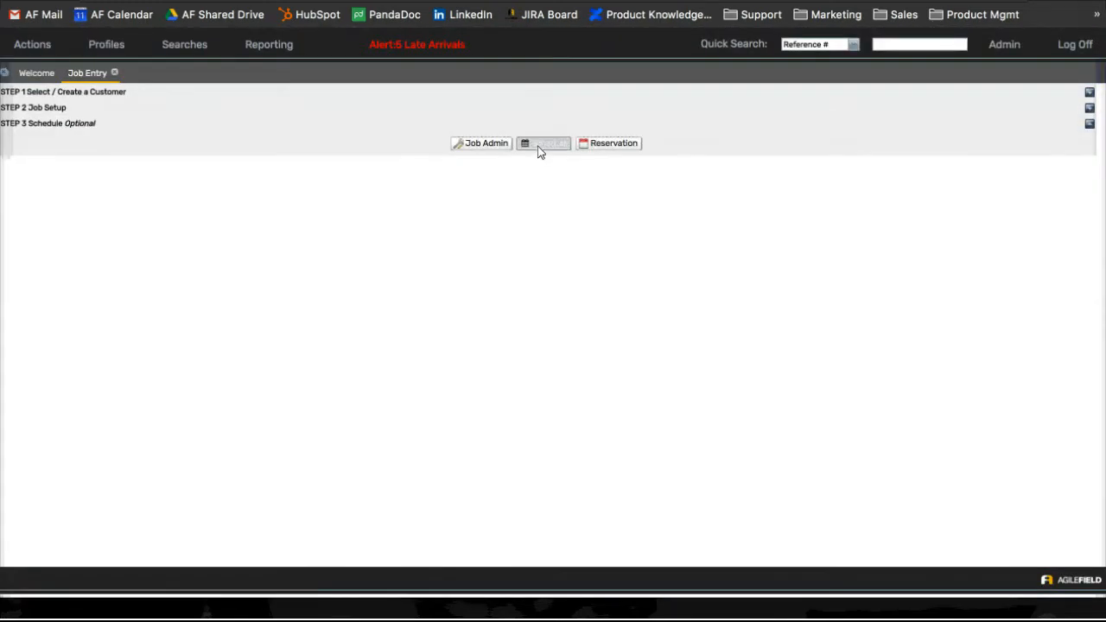
Open the scheduler for the new job and assign it to the second Repairs technician in a free morning slot.
click(537, 145)
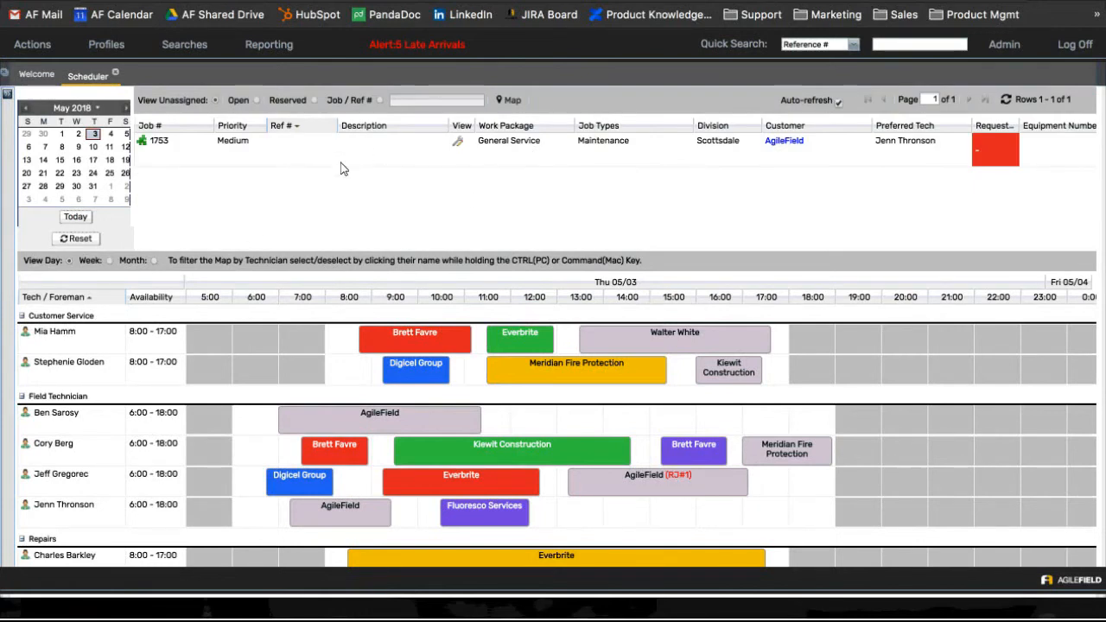
scroll(296, 327, down, 2)
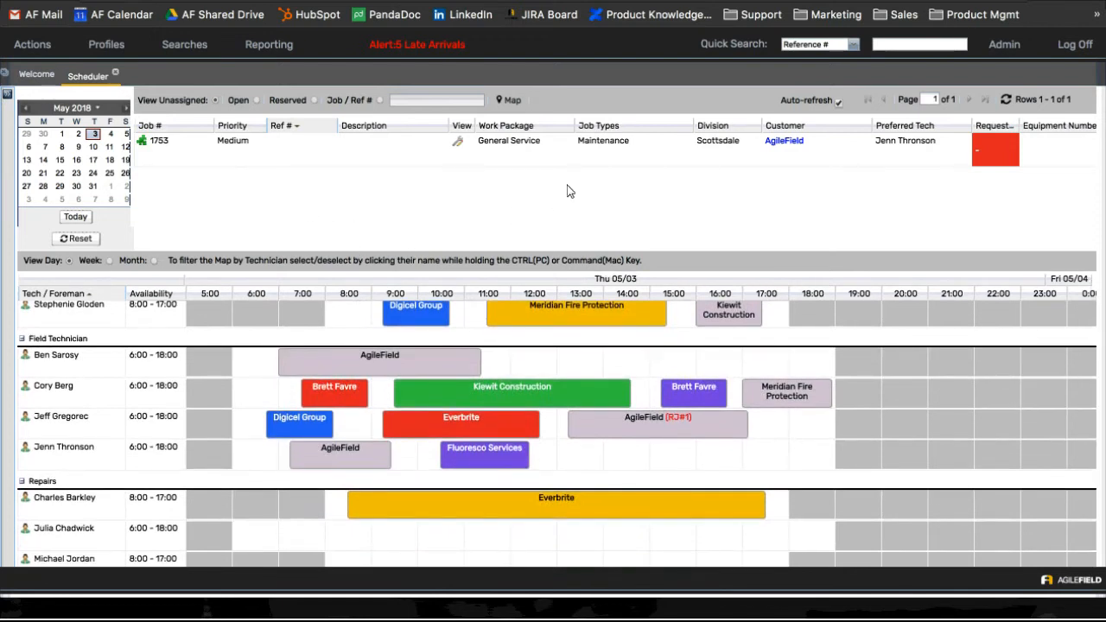
drag(550, 155, 364, 541)
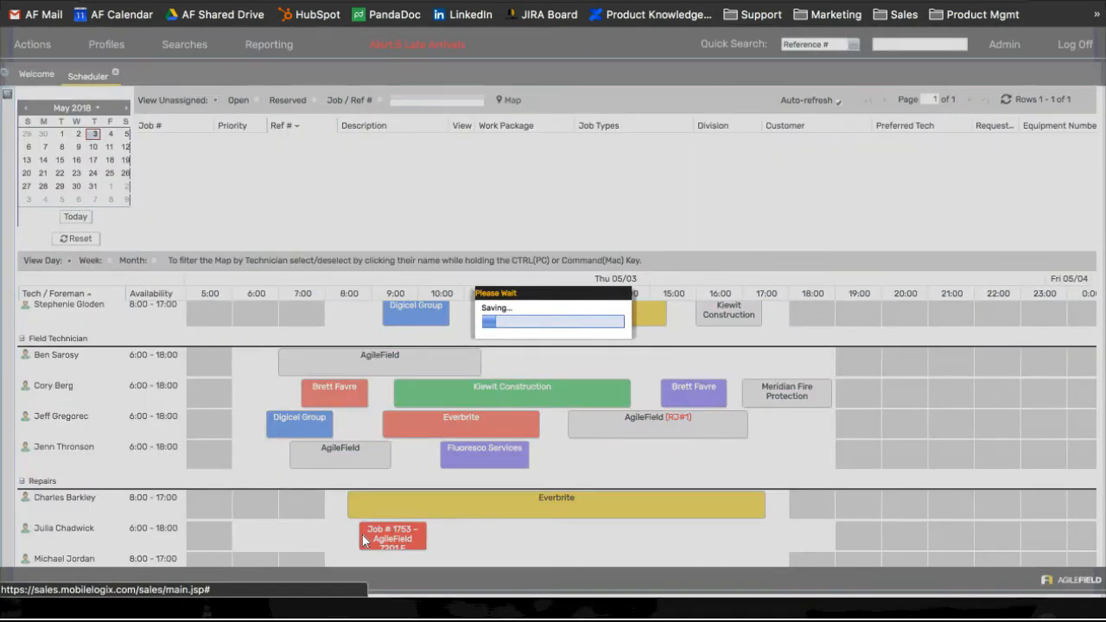
Move the new AgileField job to early afternoon on the same technician's row and extend it to about three hours.
mouse_move(389, 544)
drag(388, 543, 610, 539)
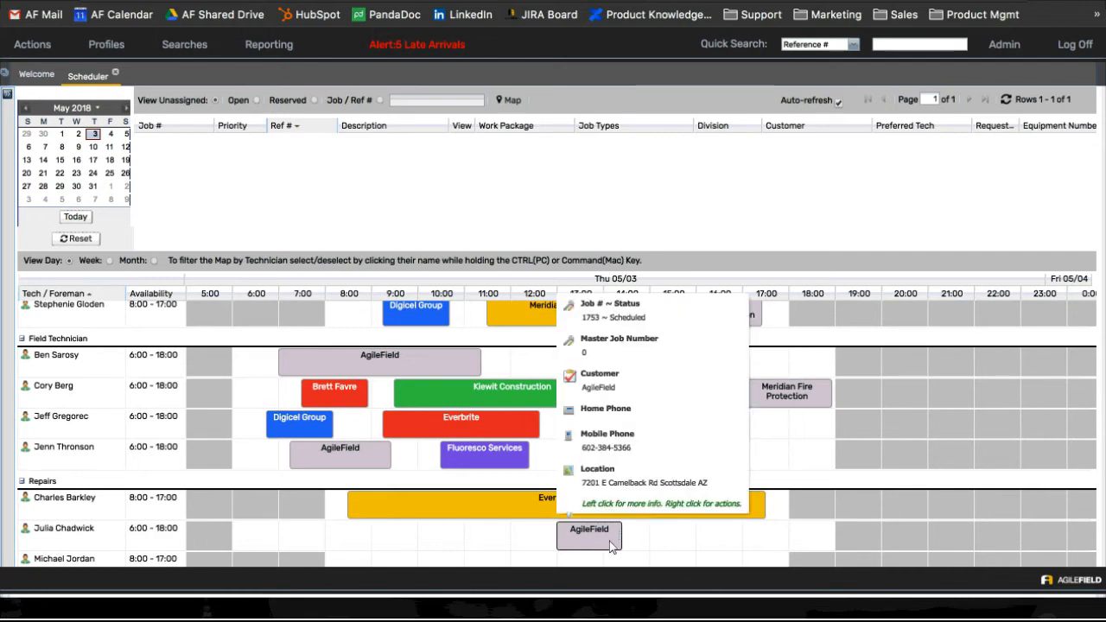
drag(621, 538, 696, 536)
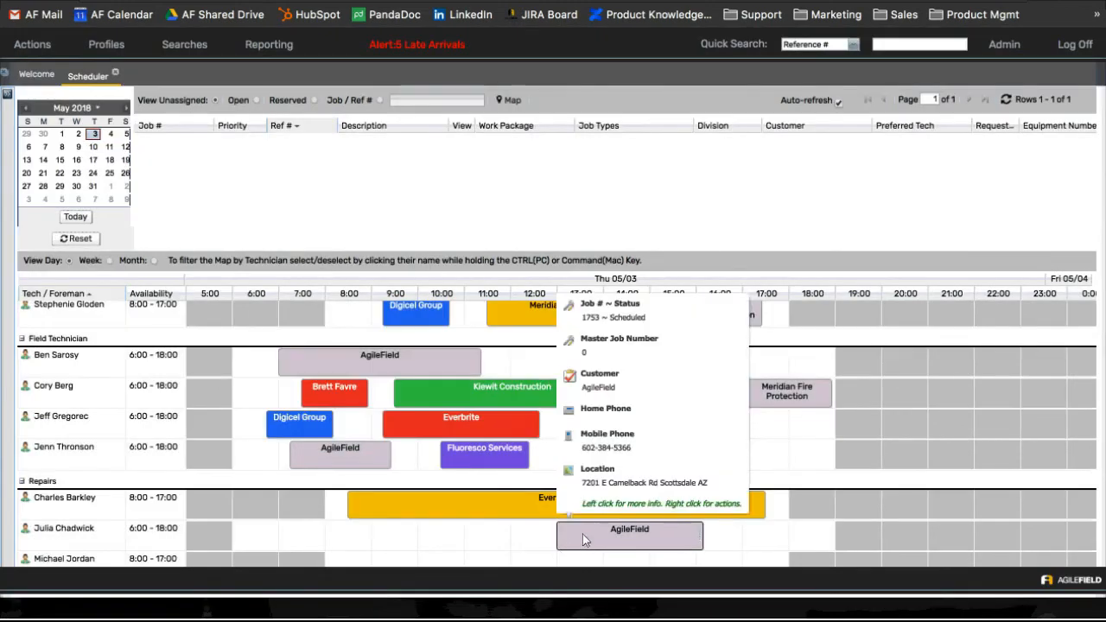
mouse_move(492, 424)
scroll(491, 425, up, 1)
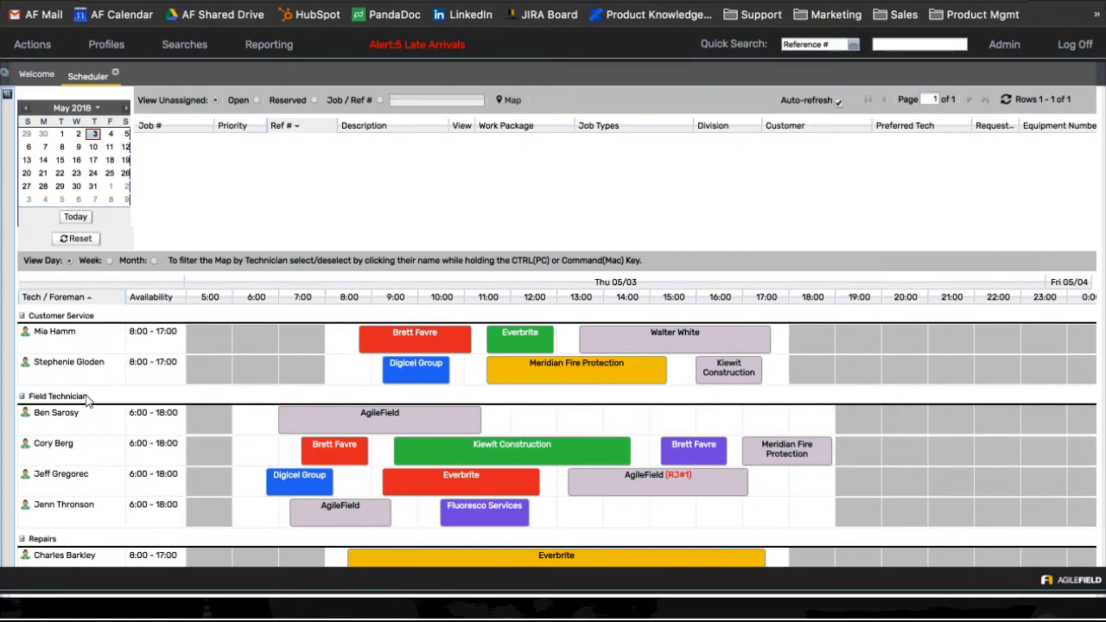
scroll(73, 405, down, 2)
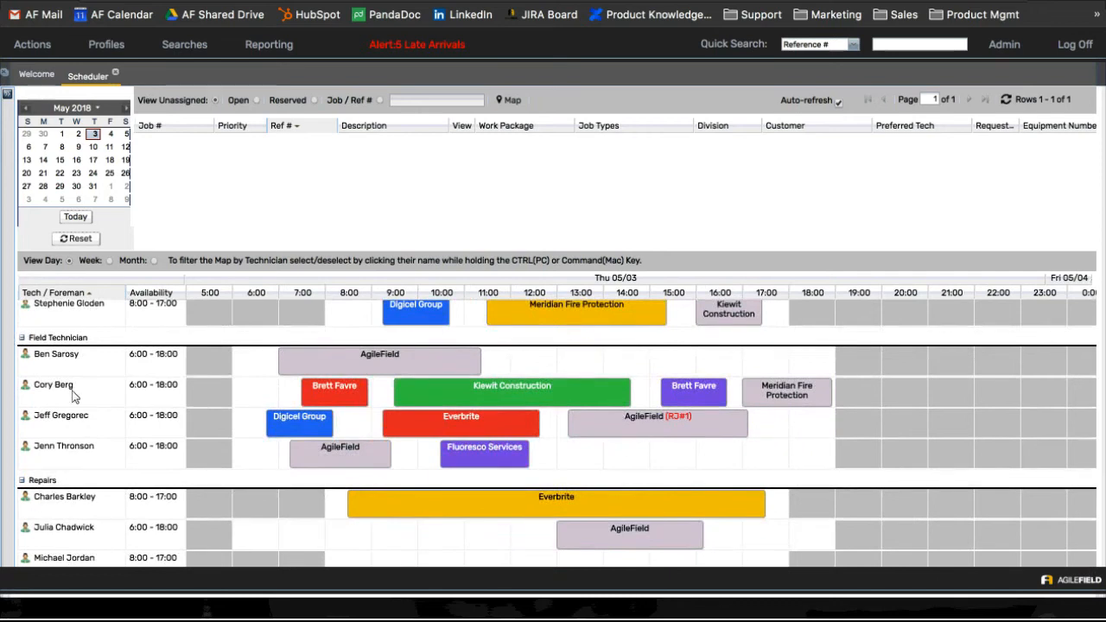
Review the day's scheduled jobs across the Customer Service, Field Technician and Repairs groups, including their color-coded status.
scroll(65, 354, up, 2)
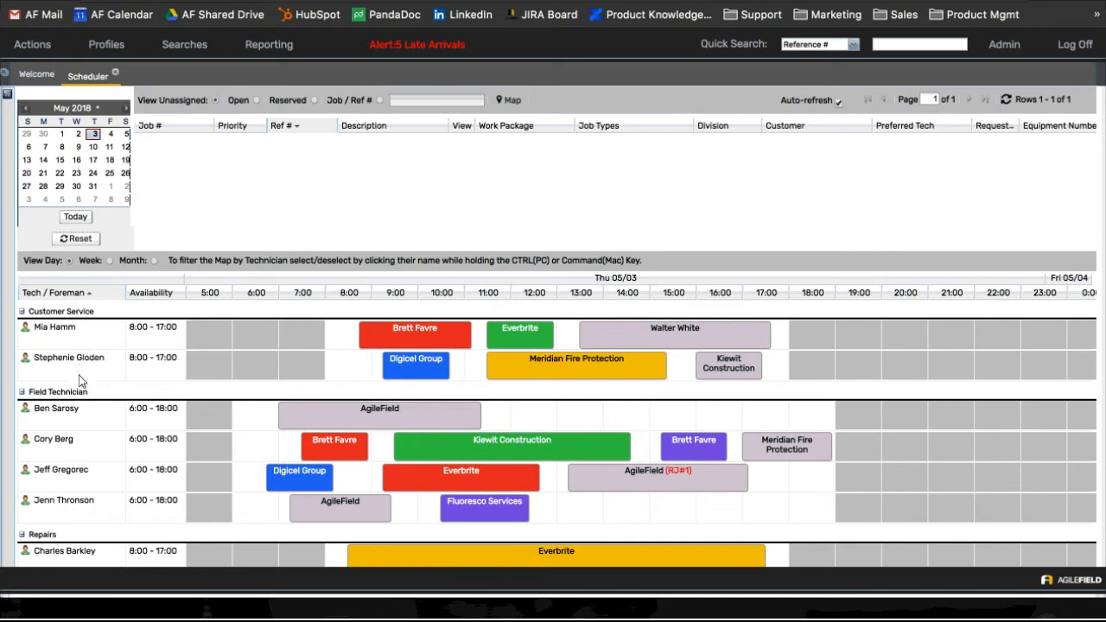
scroll(86, 395, down, 2)
scroll(87, 397, up, 2)
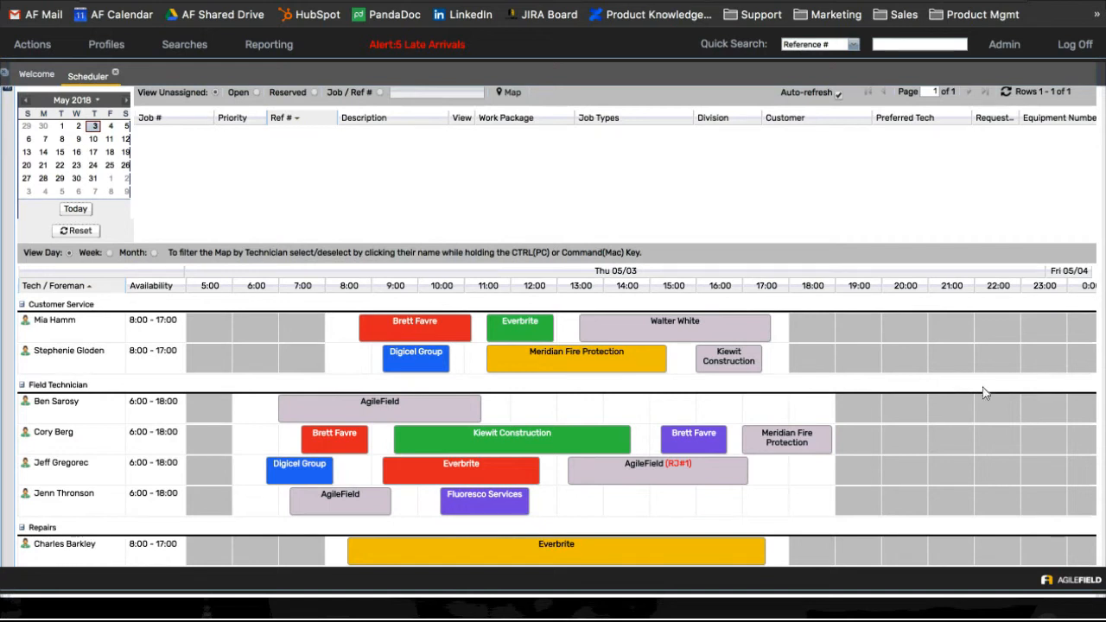
scroll(285, 346, down, 2)
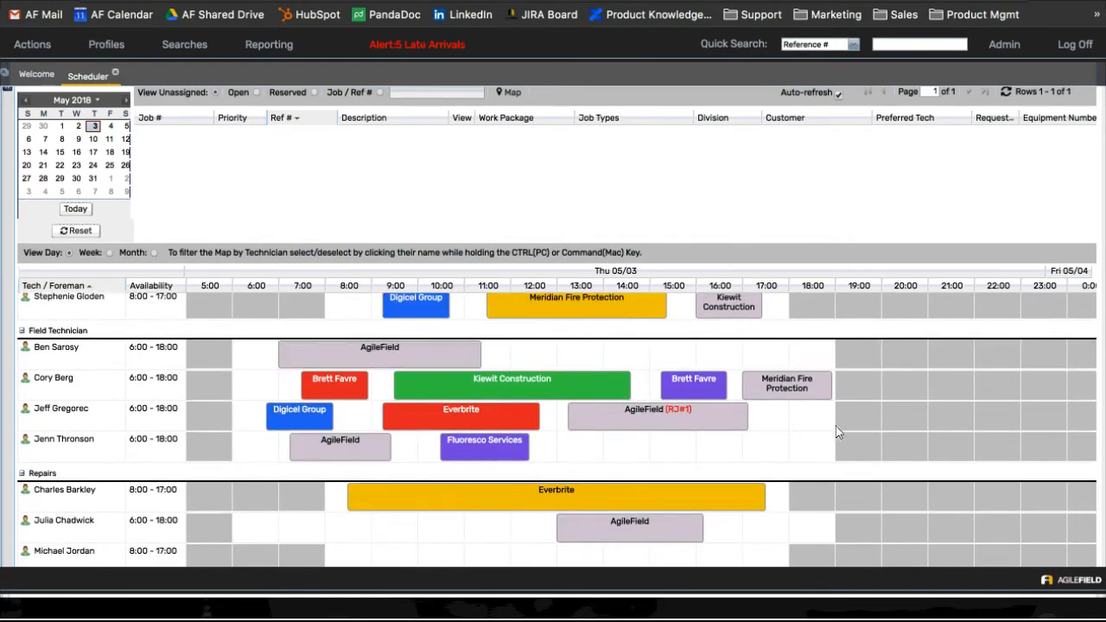
scroll(868, 425, up, 2)
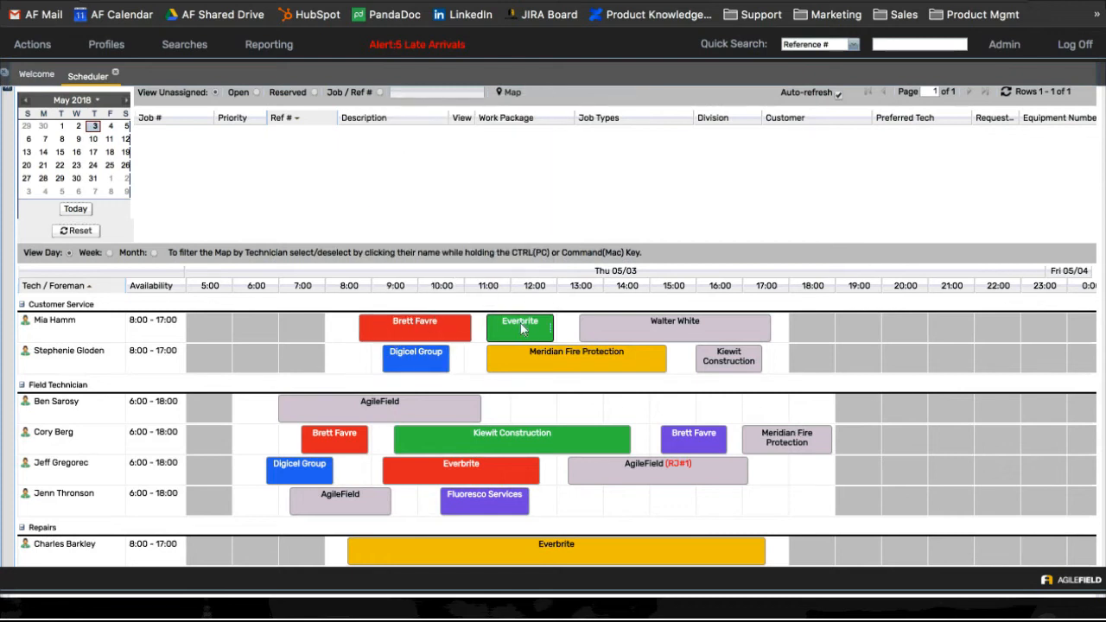
mouse_move(403, 367)
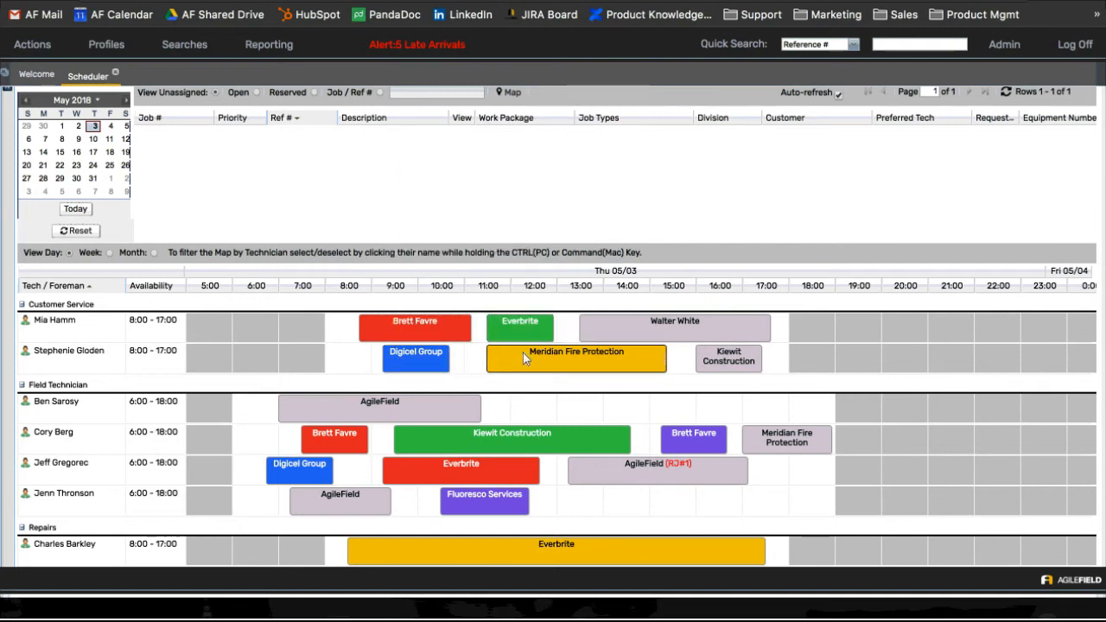
mouse_move(523, 373)
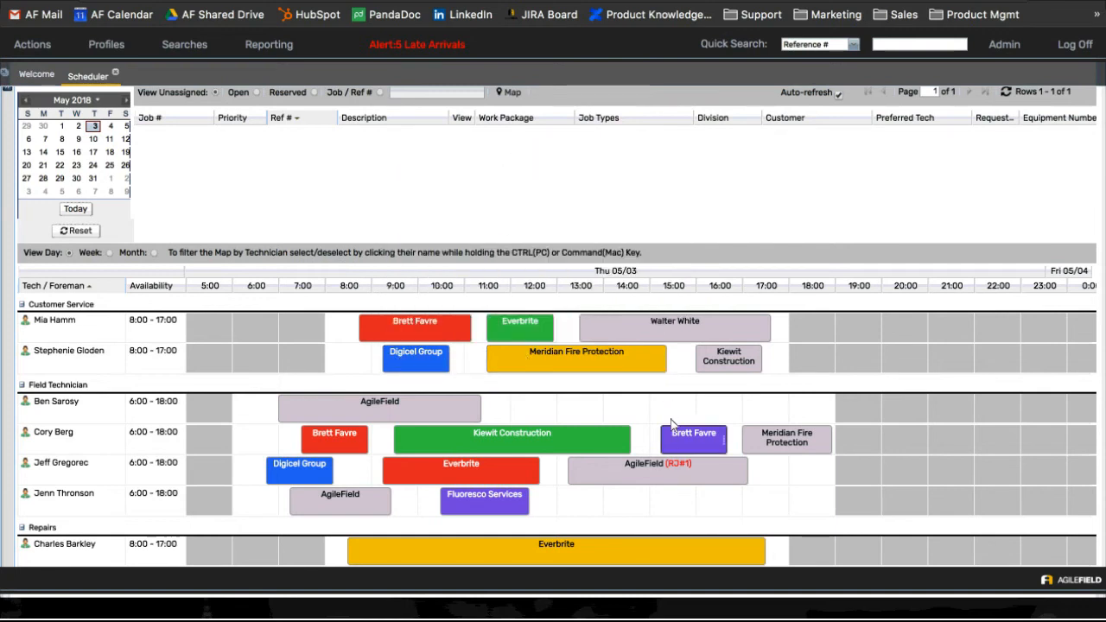
mouse_move(683, 442)
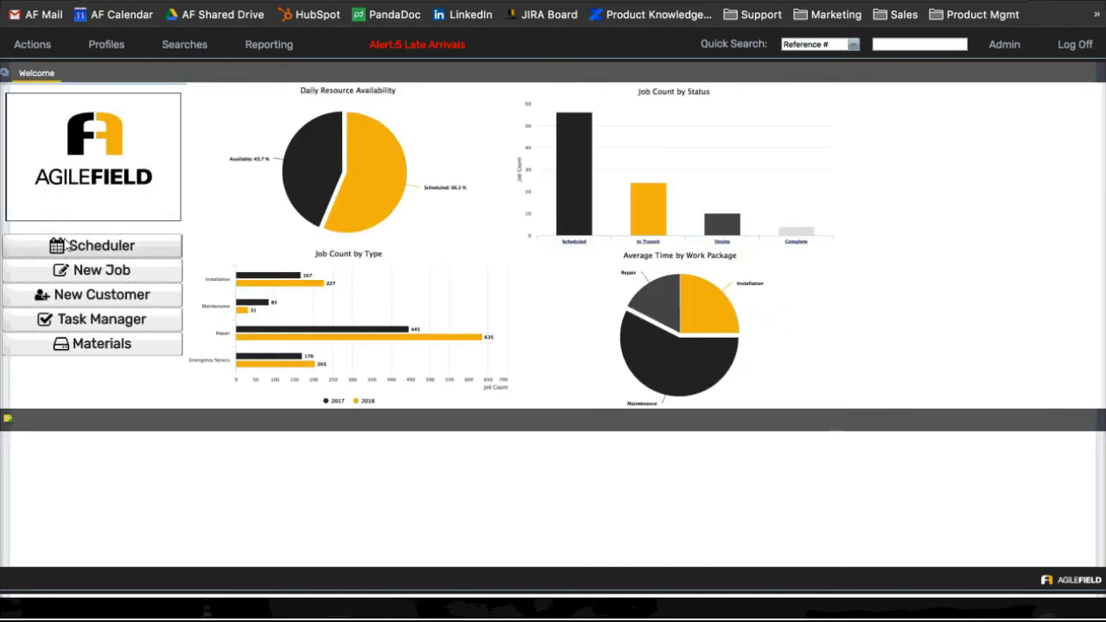
Open the full Scheduler from the Welcome page and expand its pane with the filters and status legend.
click(69, 245)
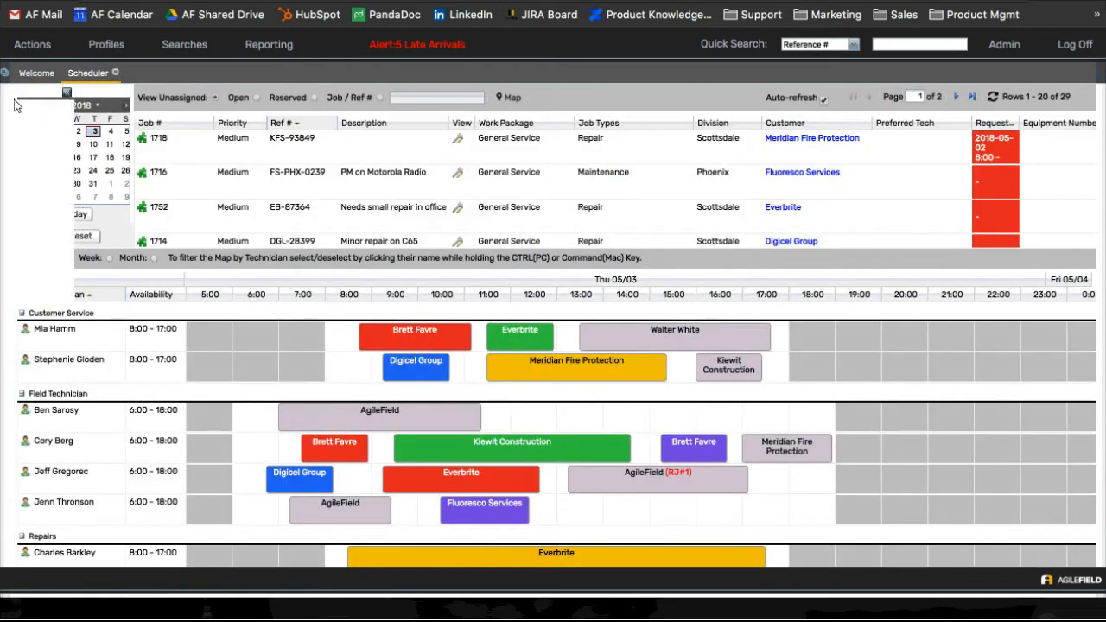
click(19, 102)
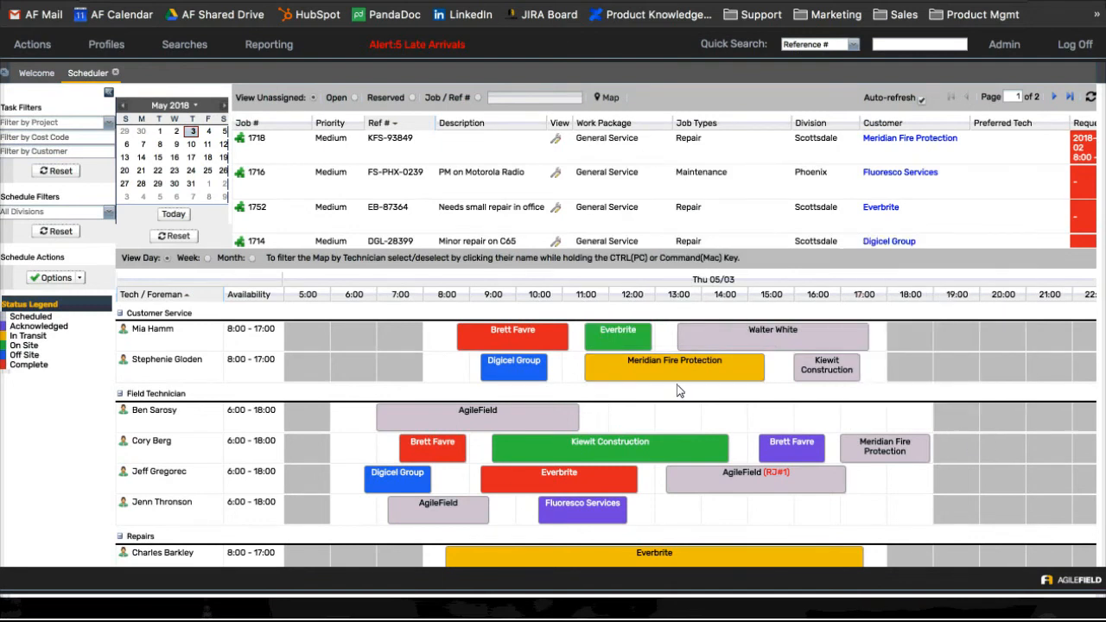
scroll(969, 449, down, 1)
scroll(970, 454, up, 1)
Filter the schedule by division, showing Chandler, Phoenix, Scottsdale and Chandler again in turn.
click(106, 216)
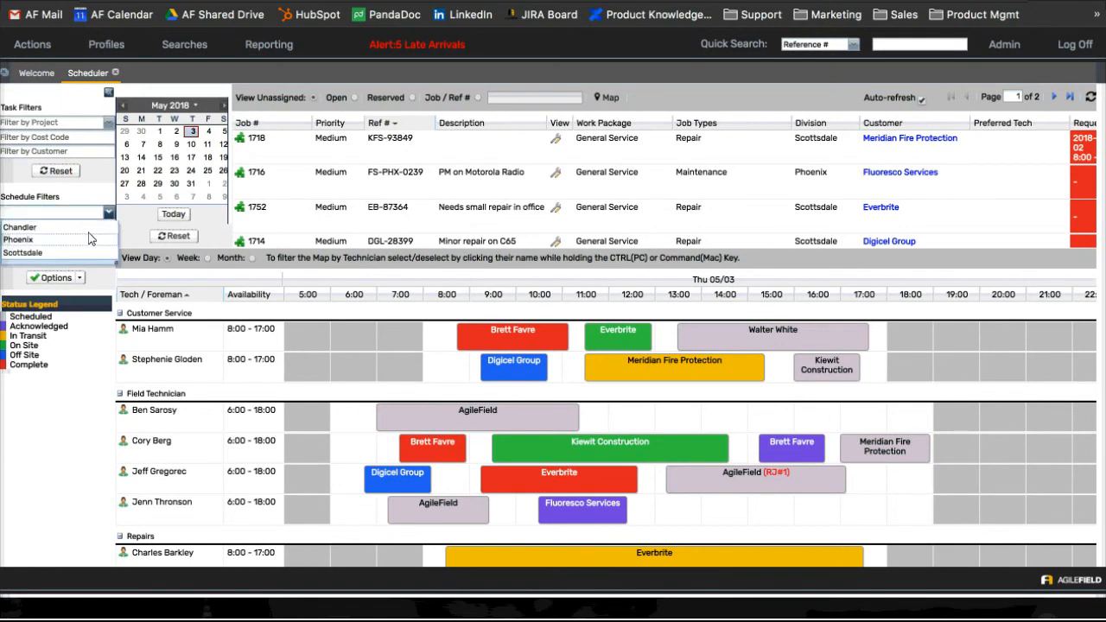
click(80, 227)
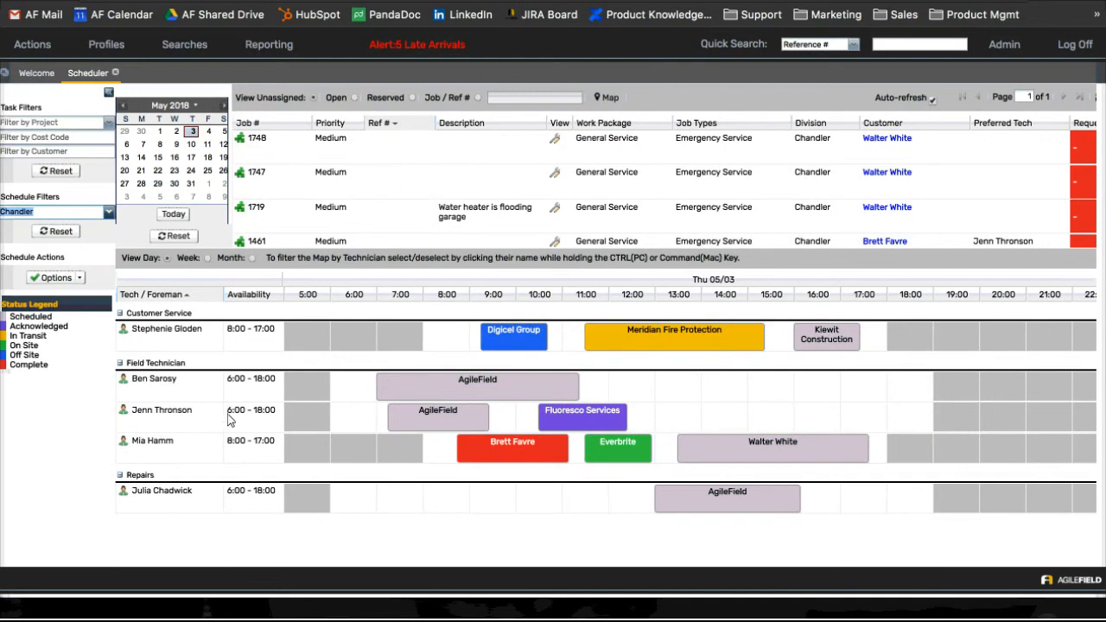
click(109, 213)
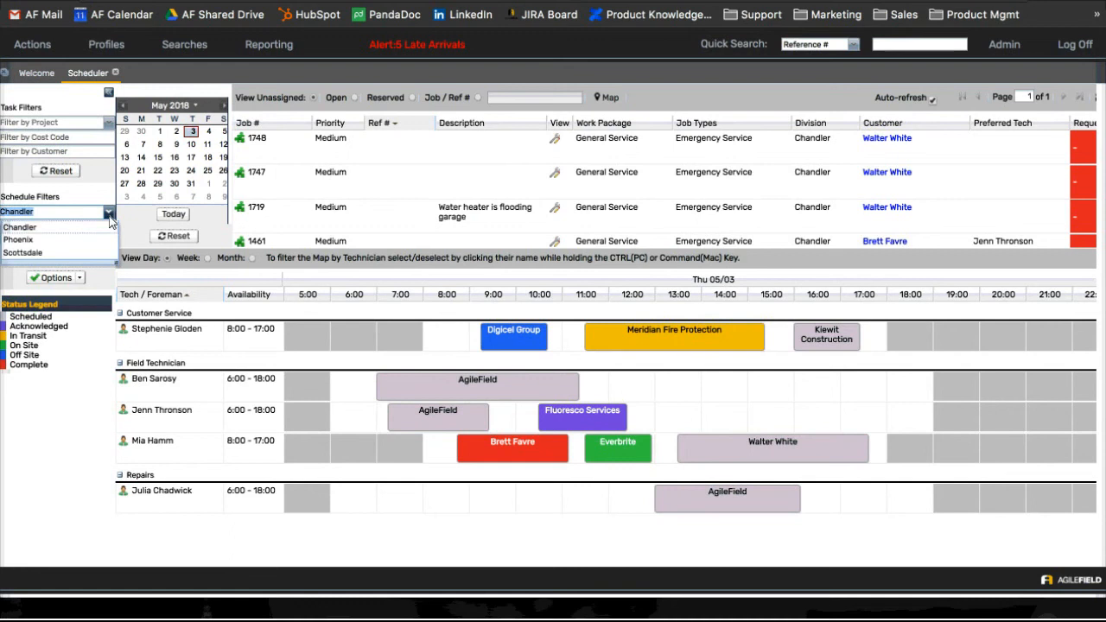
click(36, 240)
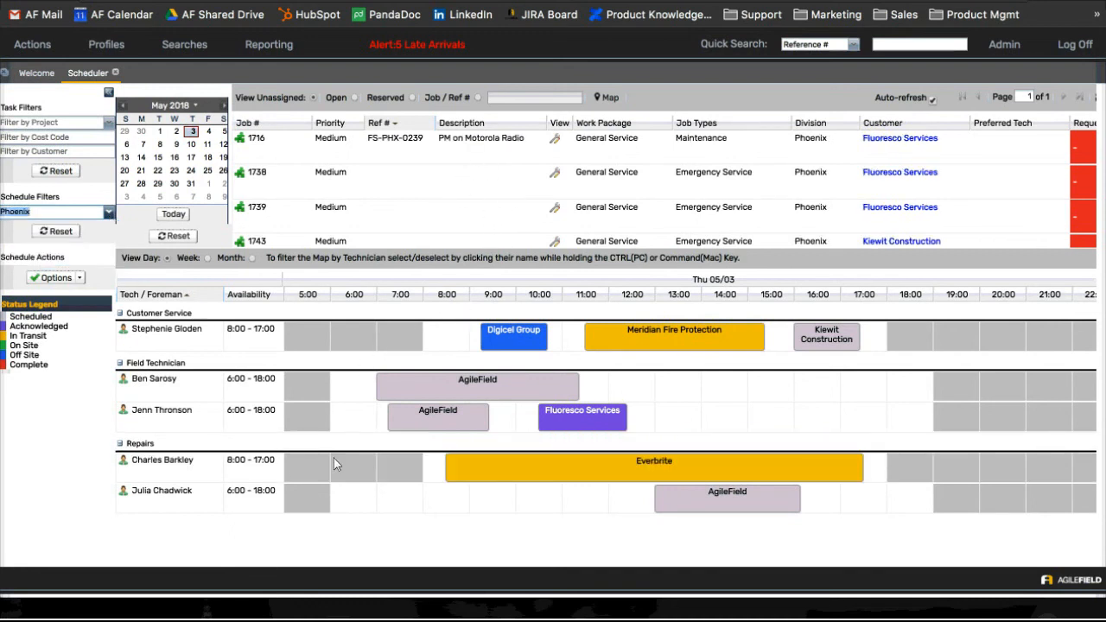
click(108, 212)
click(72, 249)
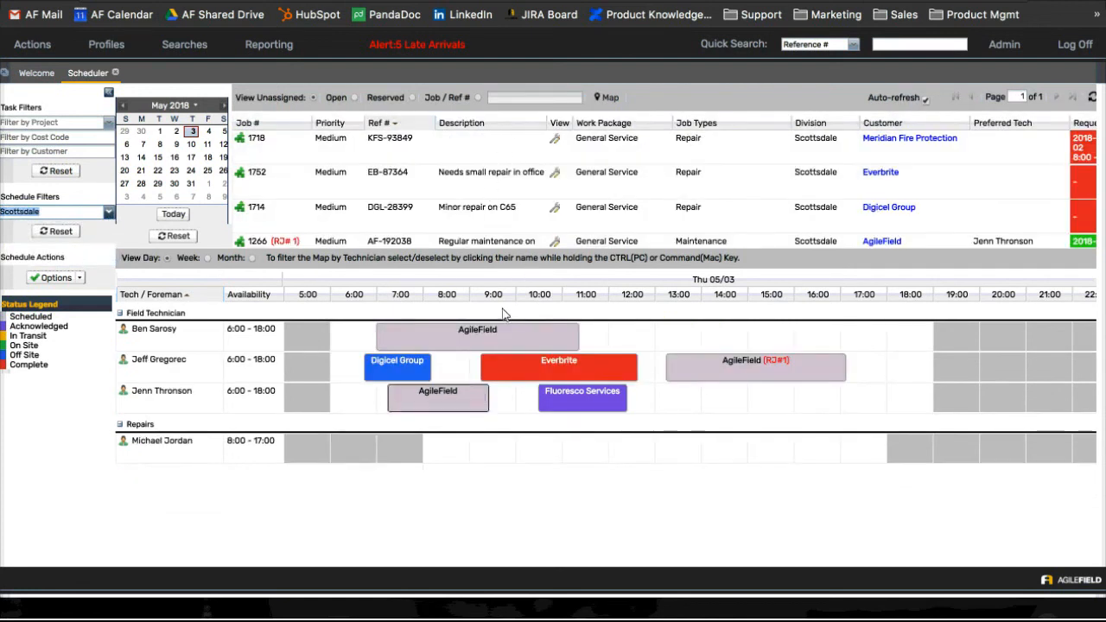
click(108, 211)
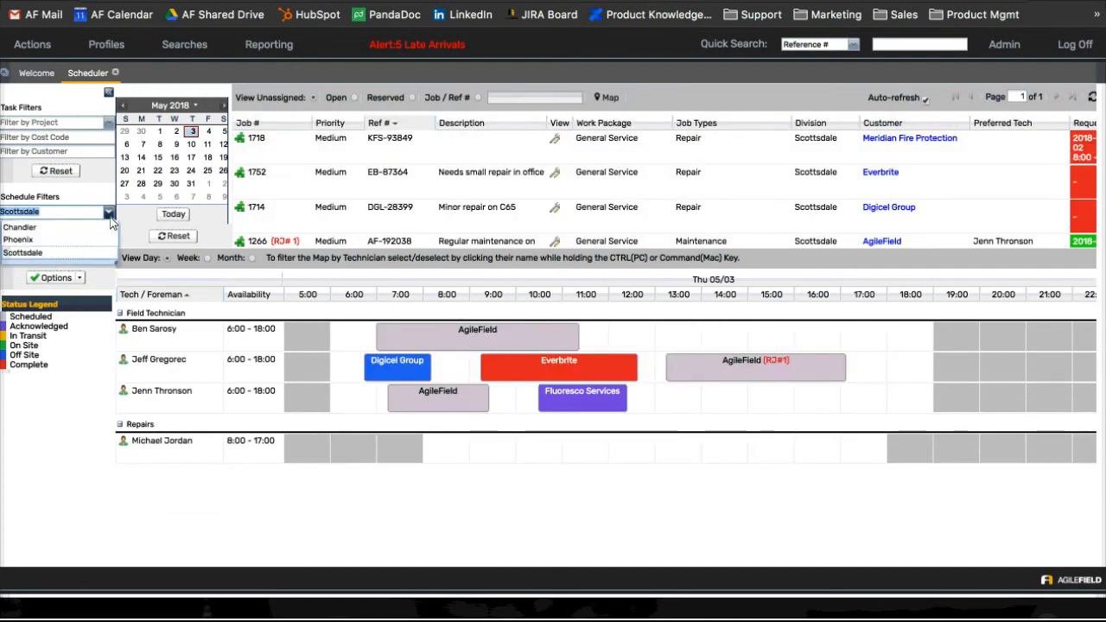
click(93, 226)
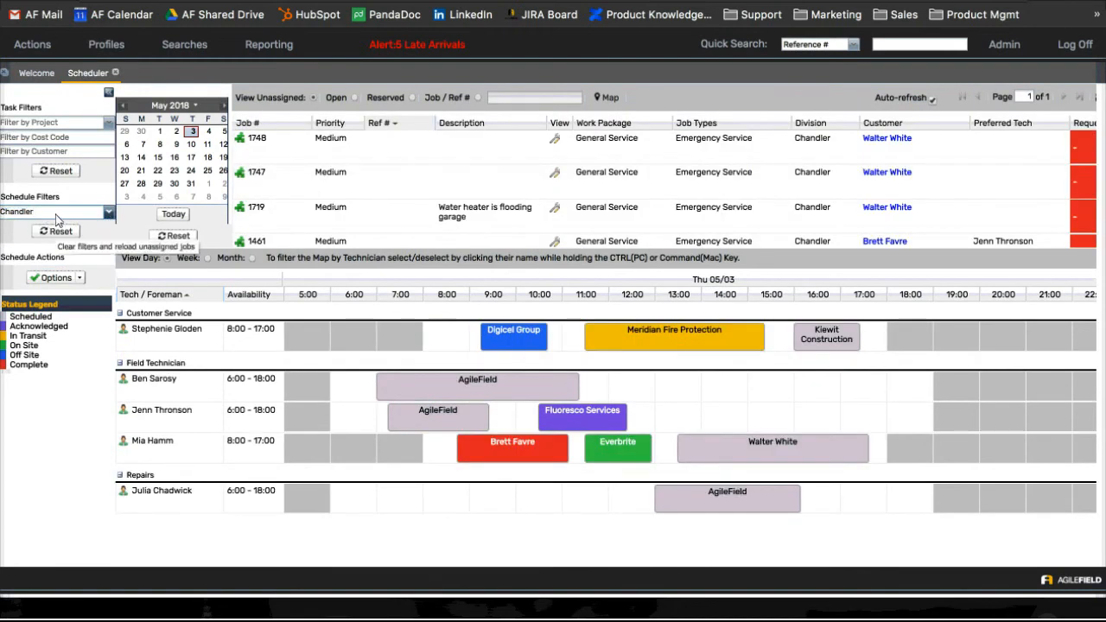
Reset the schedule filters to all divisions and hide the filter pane.
click(68, 234)
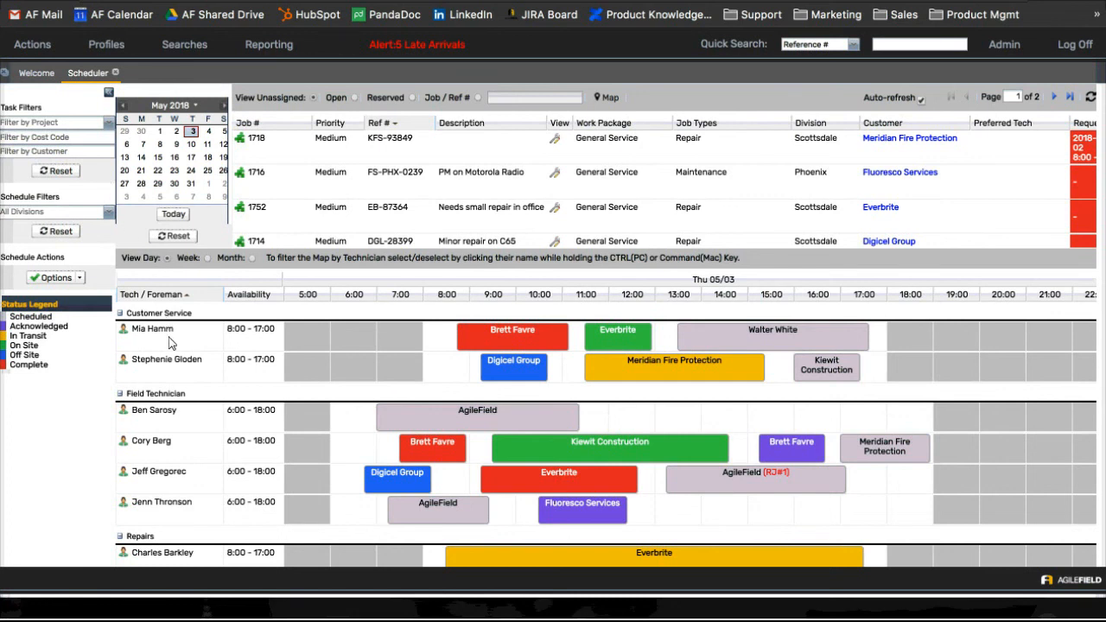
click(108, 93)
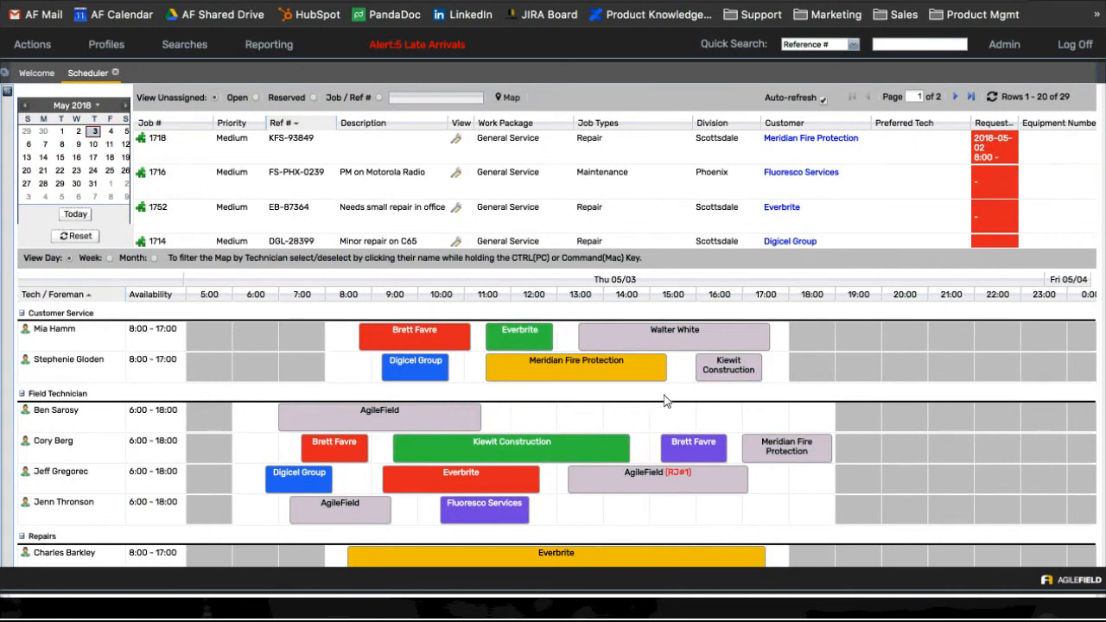
Look through the unassigned jobs list and the technicians' day schedule below it.
scroll(415, 194, down, 5)
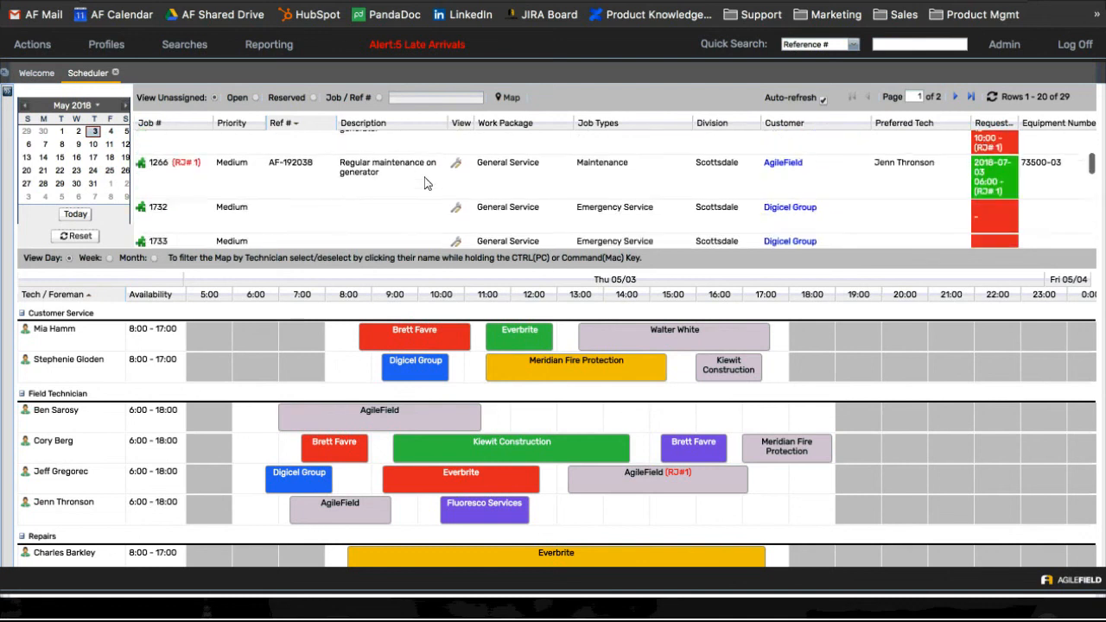
scroll(425, 190, up, 5)
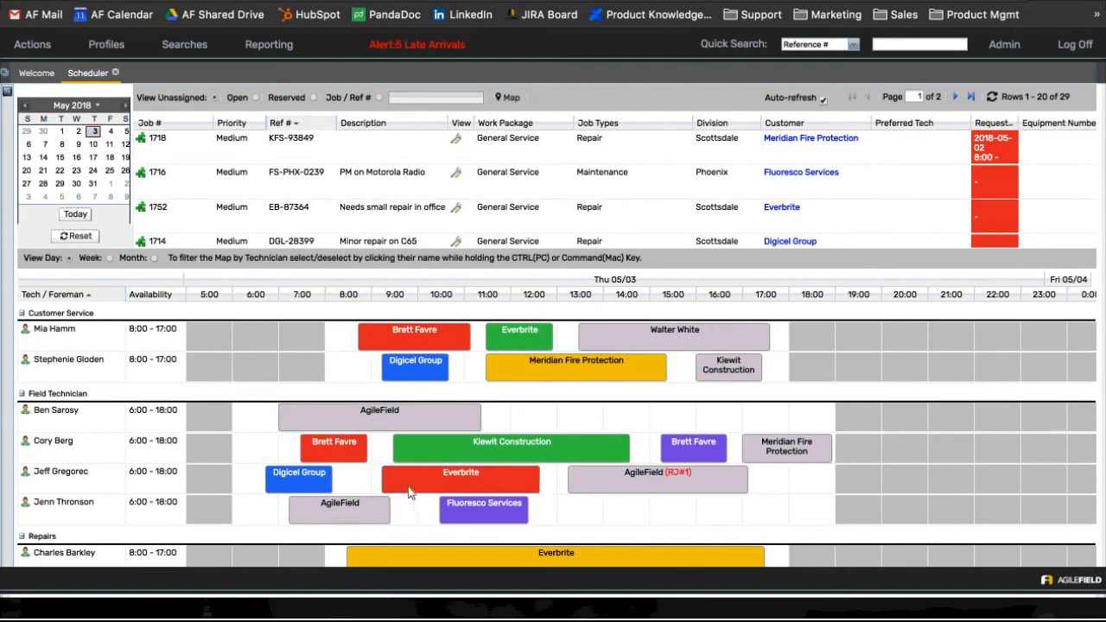
scroll(844, 511, down, 2)
scroll(892, 454, up, 1)
scroll(891, 455, up, 1)
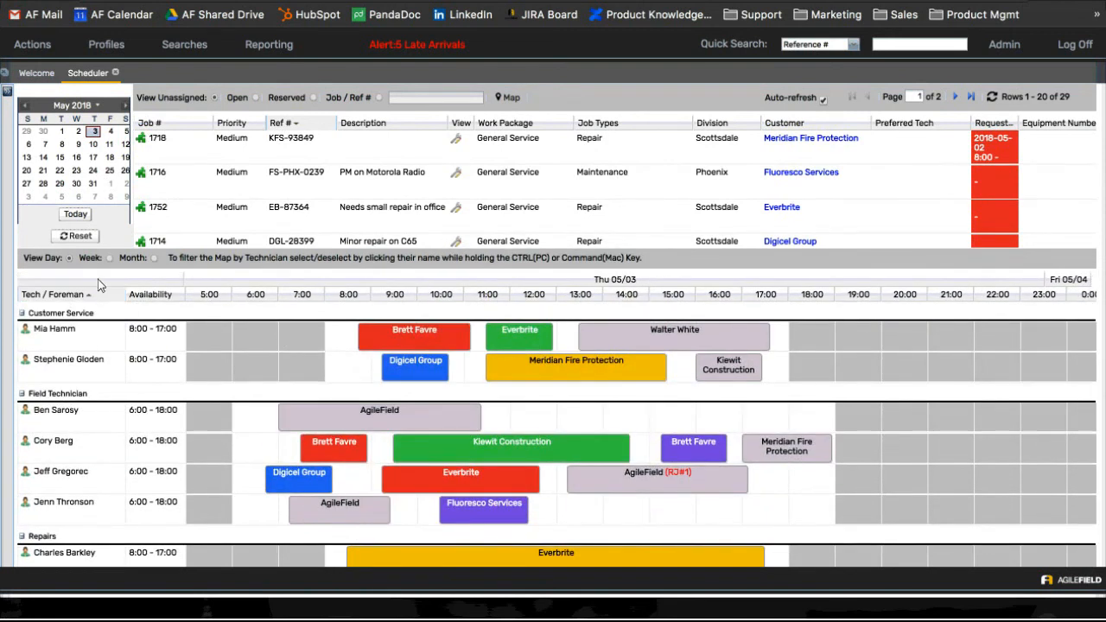